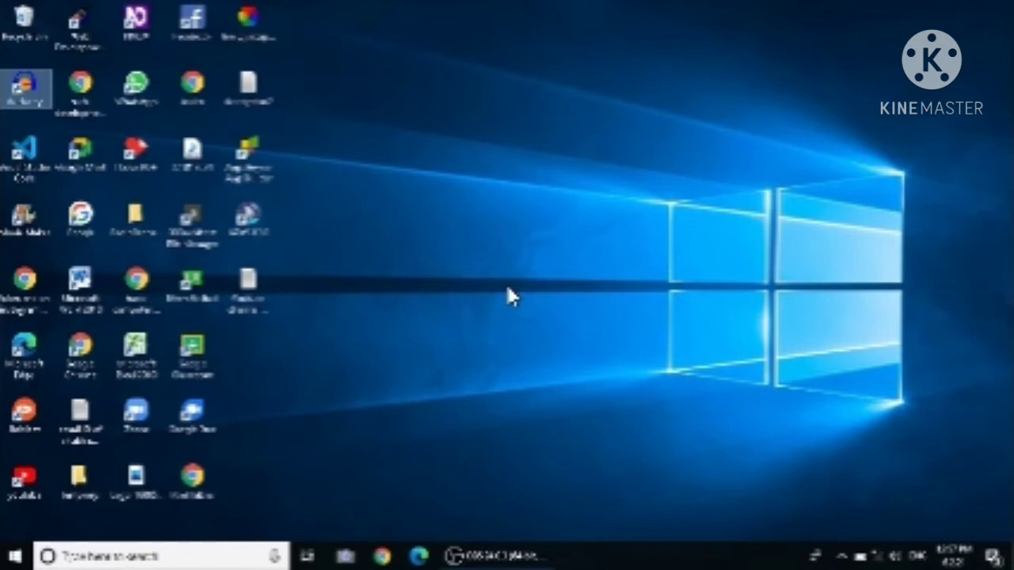
# Step: Open File Explorer, try to open the USB drive, and dismiss the resulting message
pyautogui.press('super+e')
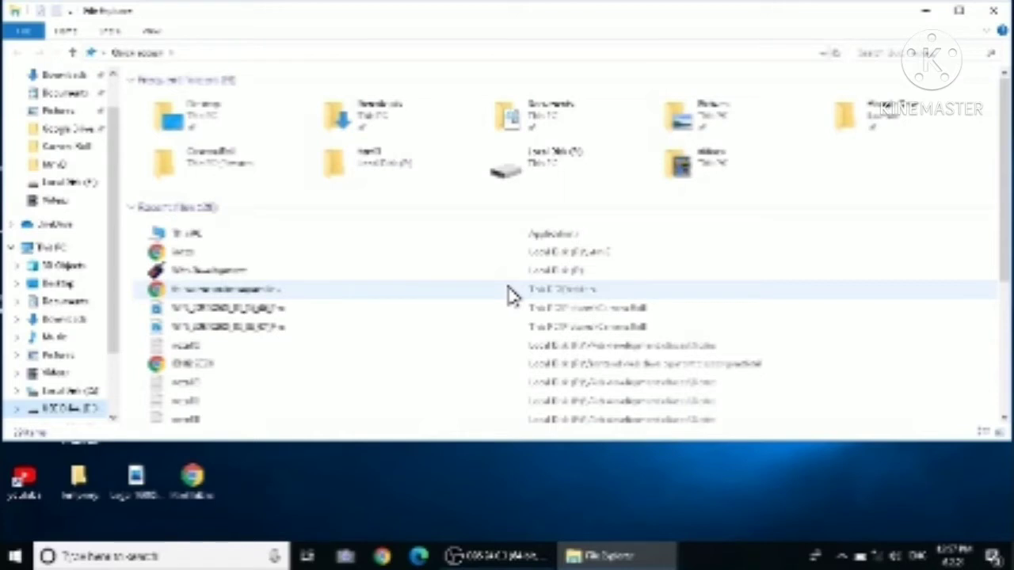
pyautogui.doubleClick(509, 296)
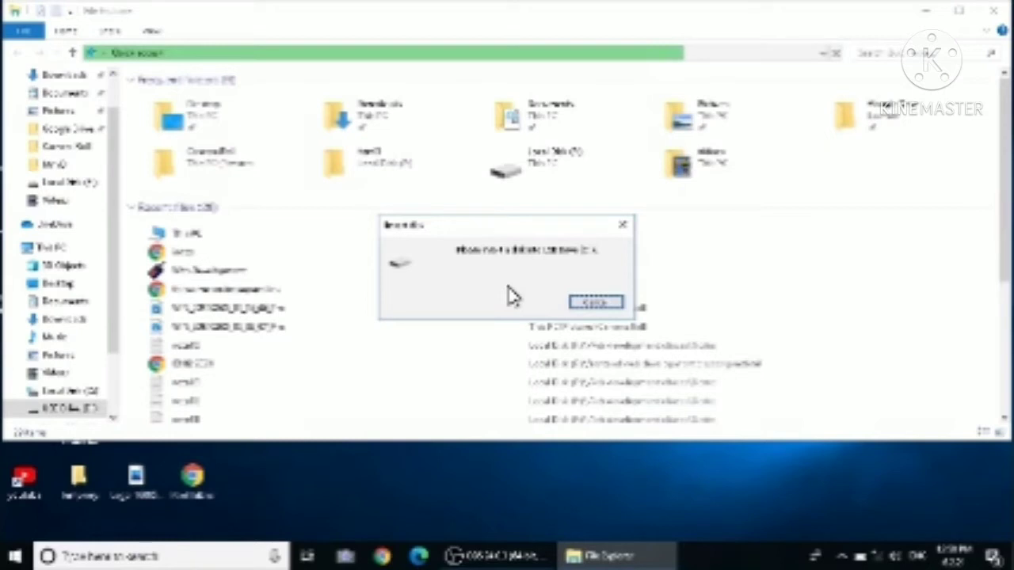
pyautogui.press('Return')
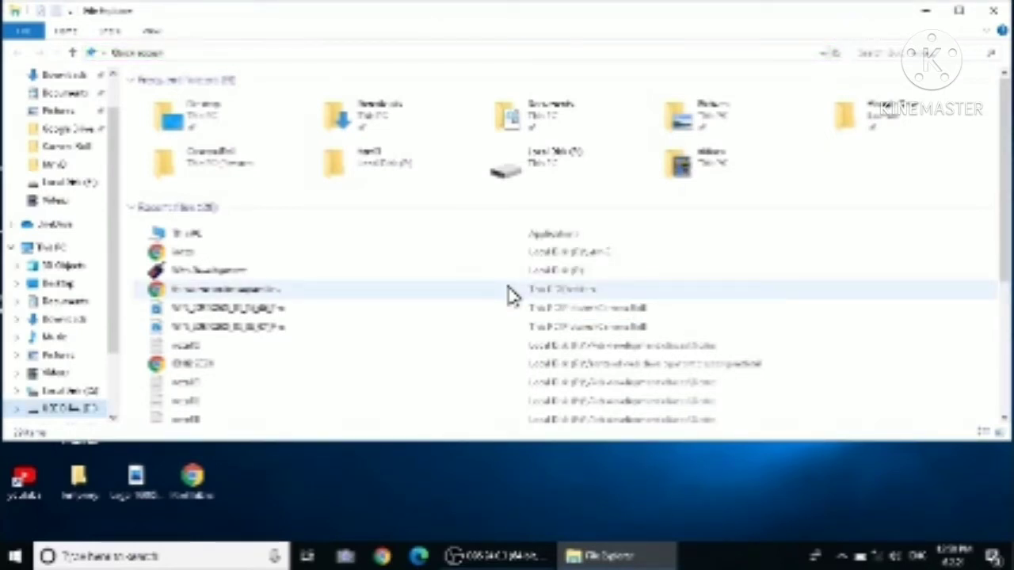
# Step: Open the Format dialog for the USB drive
pyautogui.doubleClick(508, 289)
pyautogui.hotkey('shift', 'F10')
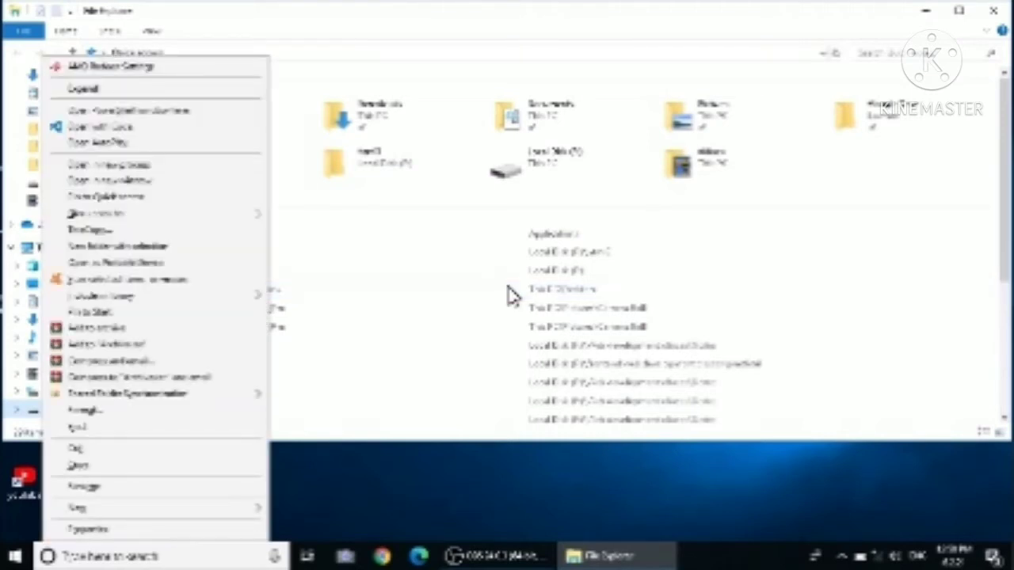
pyautogui.press('Down')
pyautogui.press('Down')
pyautogui.press('Down')
pyautogui.press('Down')
pyautogui.press('Down')
pyautogui.press('Down')
pyautogui.press('Down')
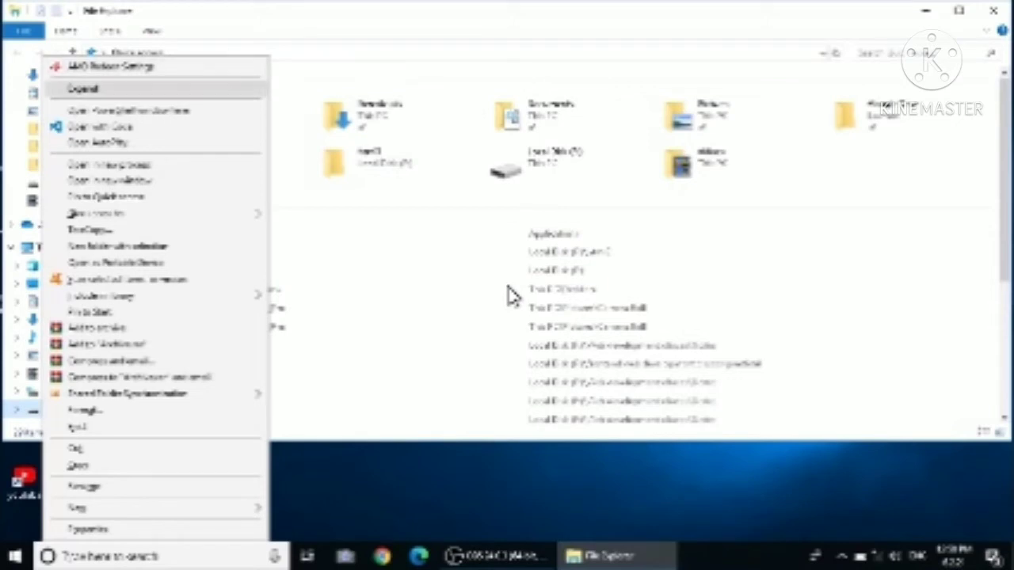
pyautogui.press('Down')
pyautogui.press('Down')
pyautogui.press('Down')
pyautogui.press('Down')
pyautogui.press('Down')
pyautogui.press('Down')
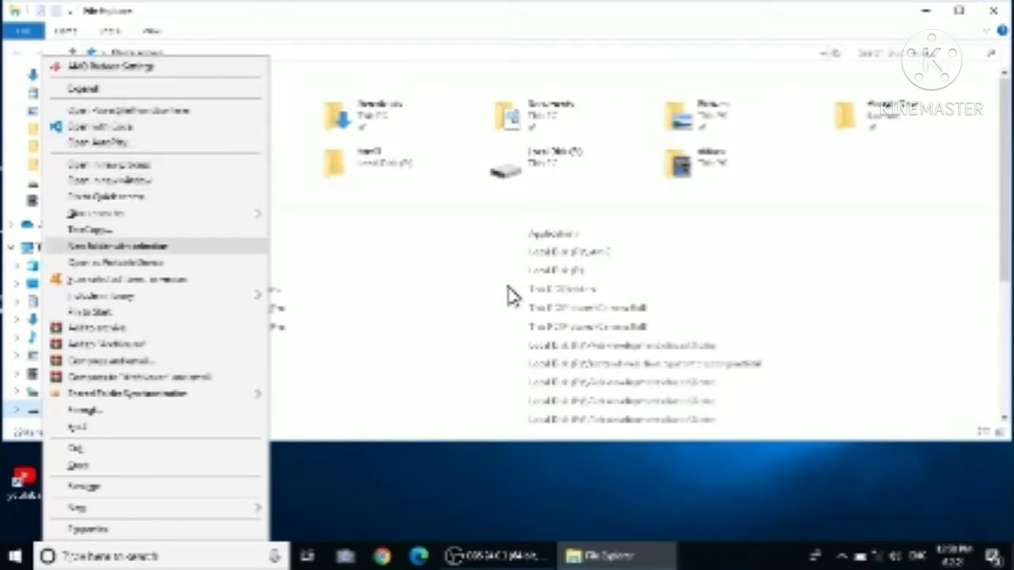
pyautogui.press('Down')
pyautogui.press('Down')
pyautogui.press('Down')
pyautogui.press('Down')
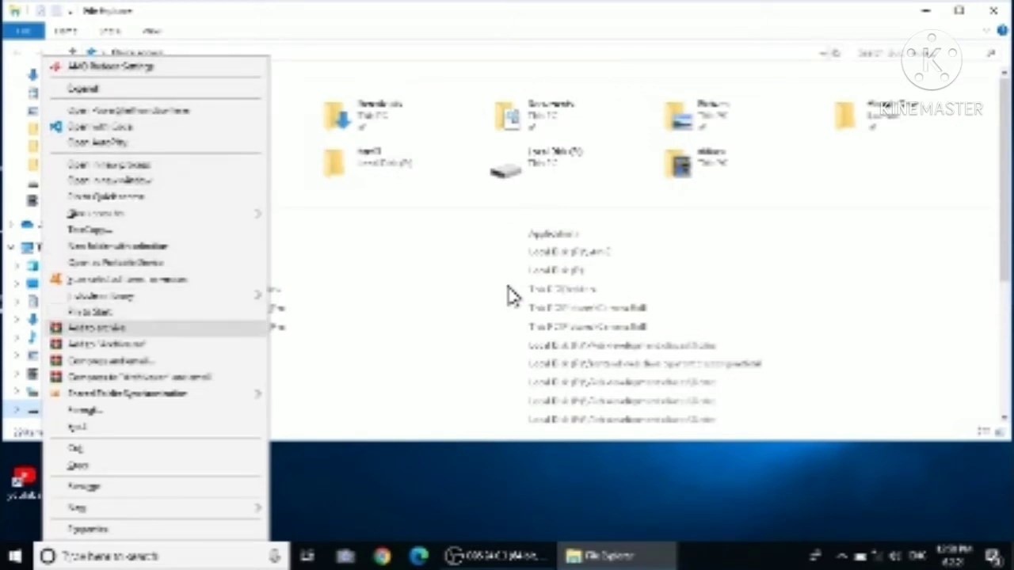
pyautogui.press('Down')
pyautogui.press('Down')
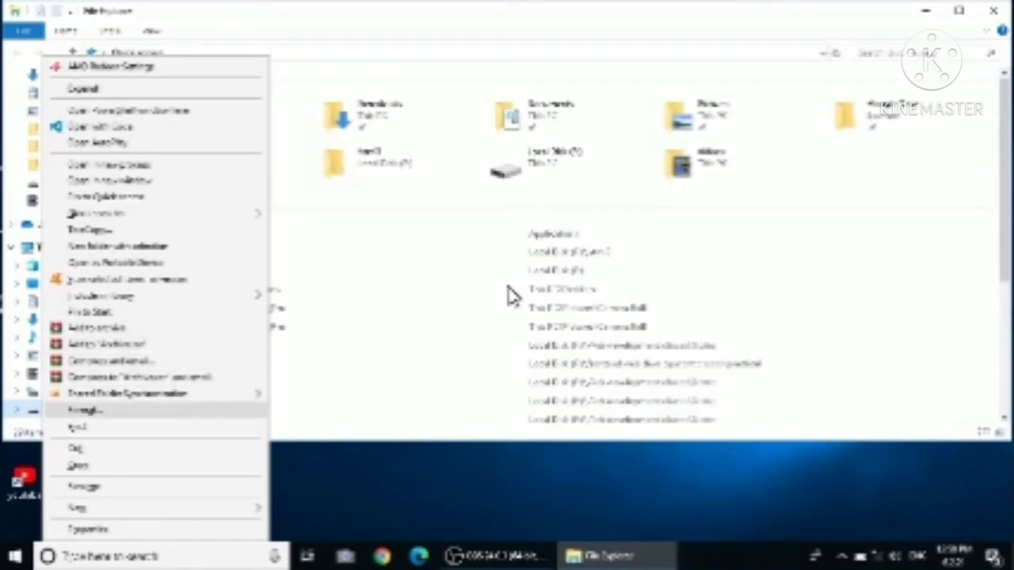
pyautogui.press('Escape')
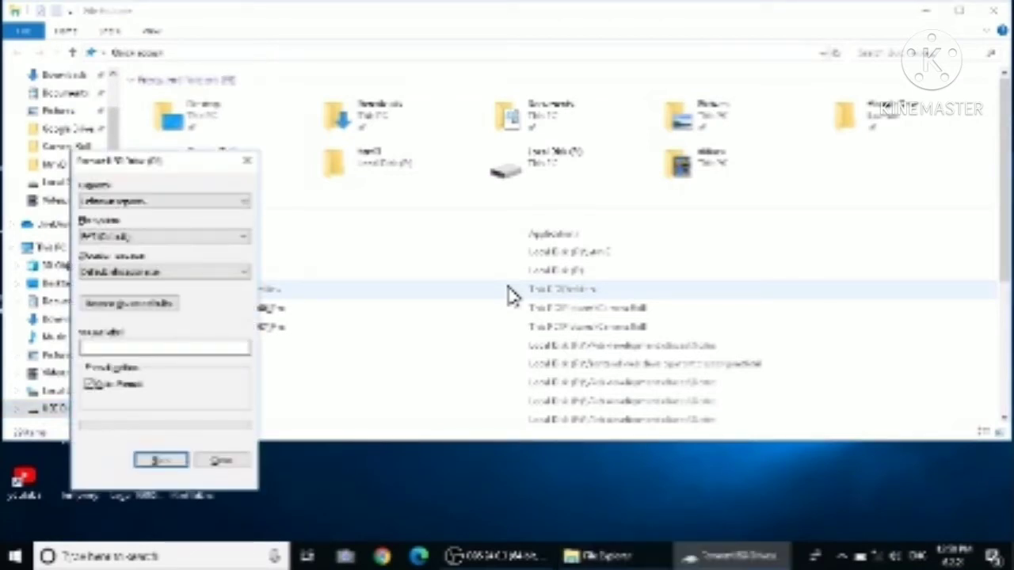
# Step: Set the file system for formatting the USB drive to NTFS, leaving the volume label empty
pyautogui.click(511, 295)
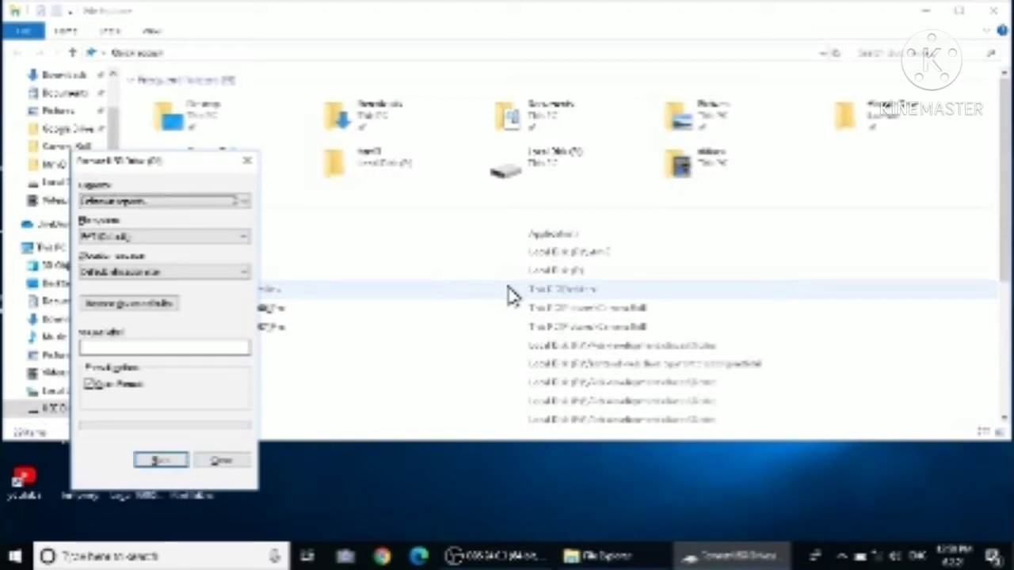
pyautogui.press('Tab')
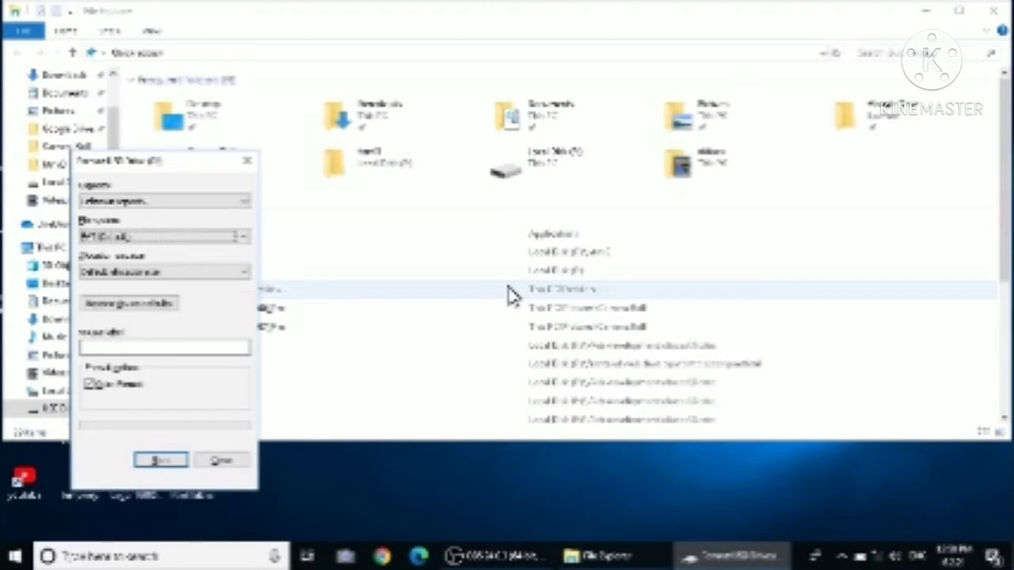
pyautogui.press('Down')
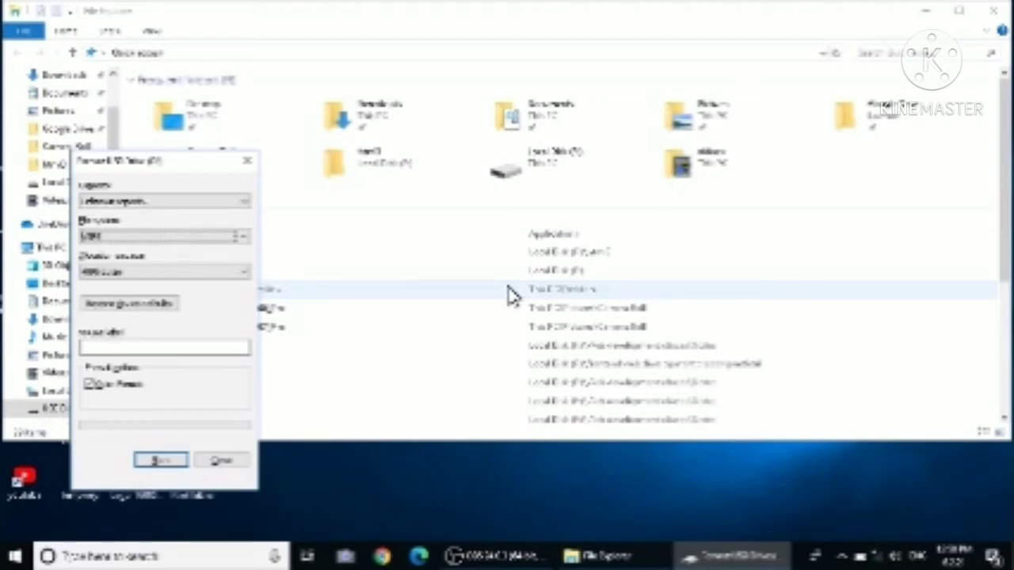
pyautogui.press('Tab')
pyautogui.press('Tab')
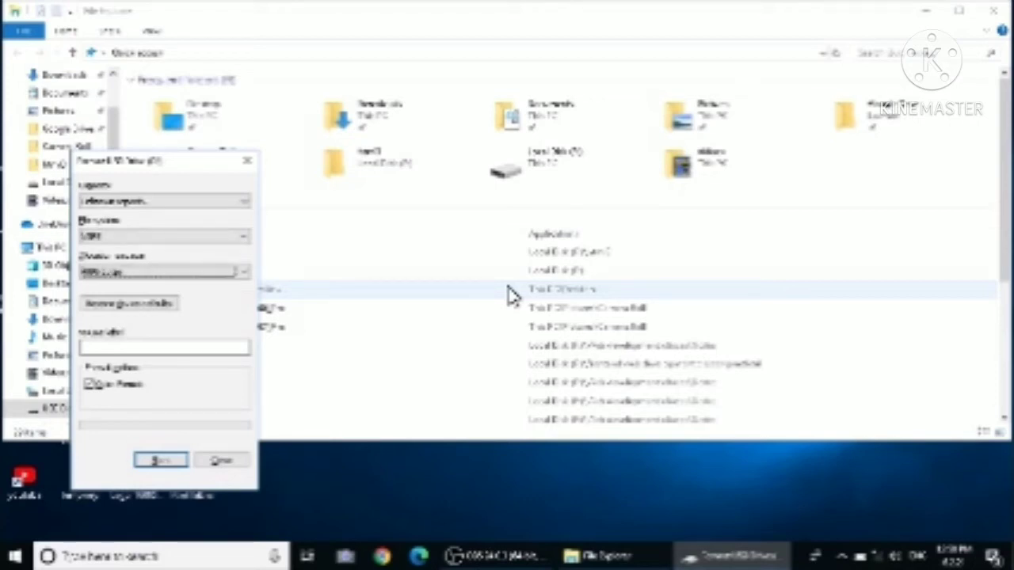
pyautogui.press('Tab')
pyautogui.press('Tab')
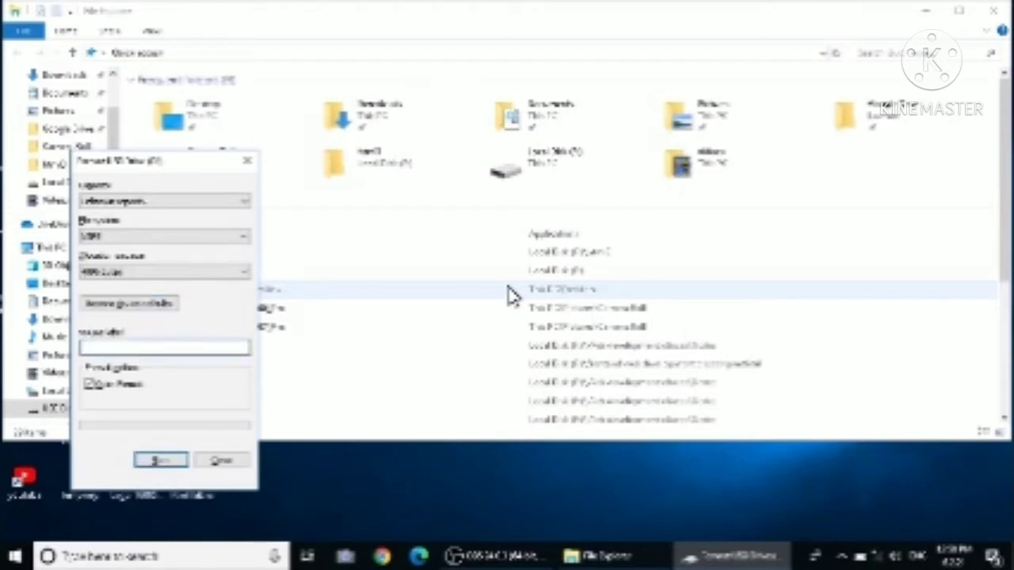
# Step: Try to quick-format the USB drive, accepting the data-erase warning, and close the Format dialog and File Explorer
pyautogui.press('Tab')
pyautogui.press('Return')
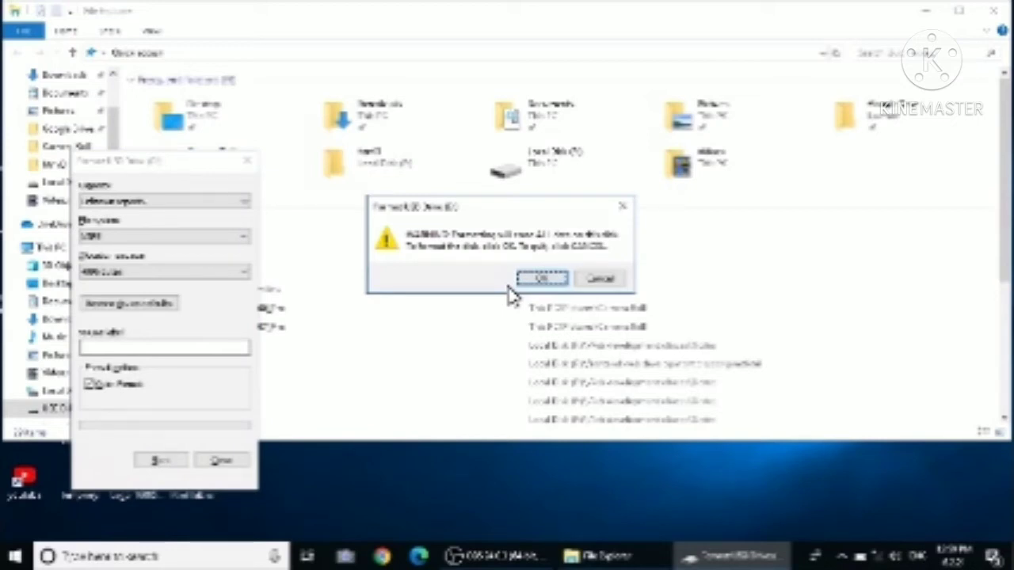
pyautogui.press('Tab')
pyautogui.press('Tab')
pyautogui.press('Return')
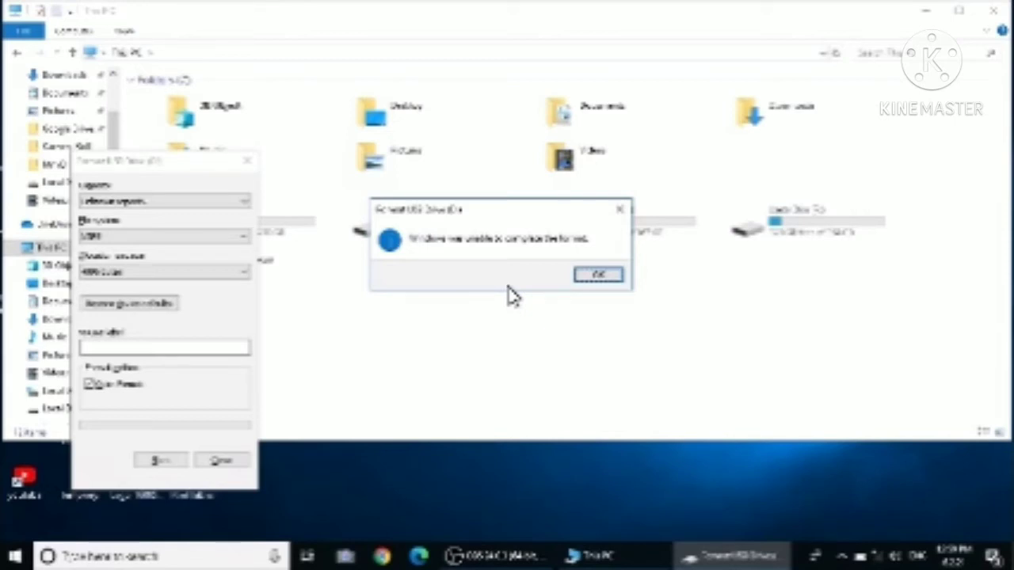
pyautogui.press('Return')
pyautogui.press('Return')
pyautogui.click(511, 296)
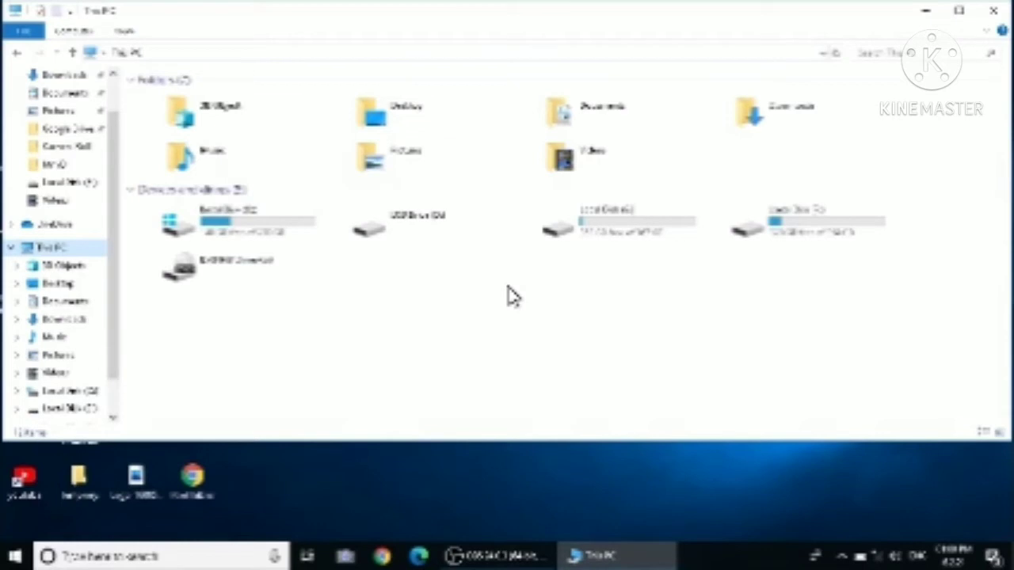
pyautogui.hotkey('alt', 'F4')
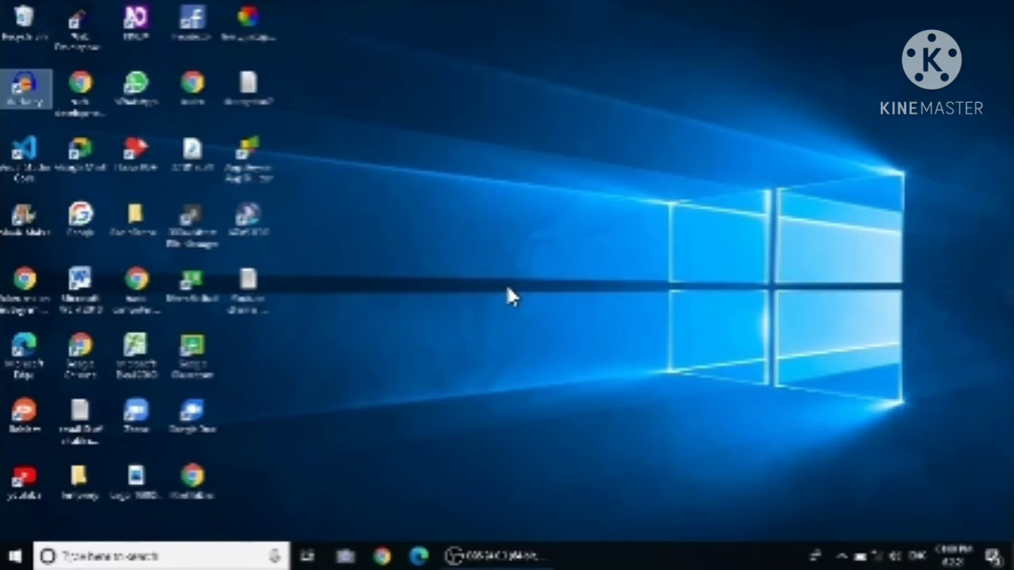
# Step: Search for cmd and run Command Prompt as administrator, allowing it to make changes to the device
pyautogui.press('super')
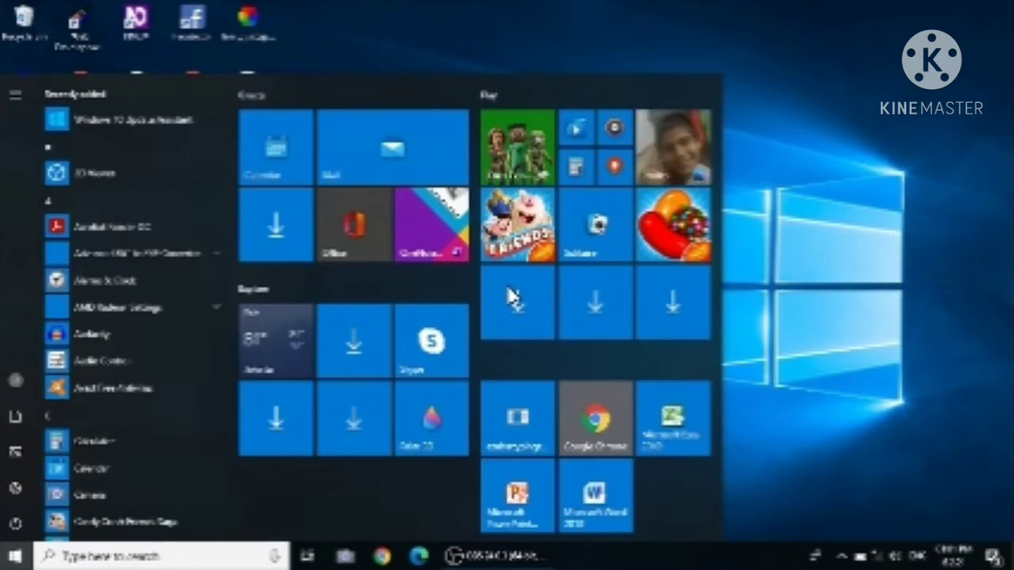
pyautogui.write('d')
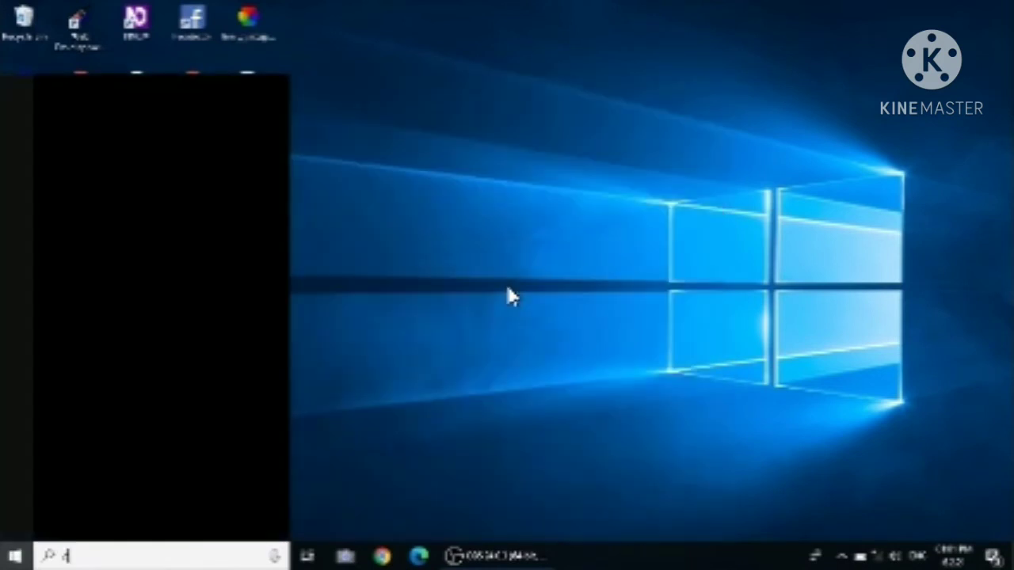
pyautogui.write('md')
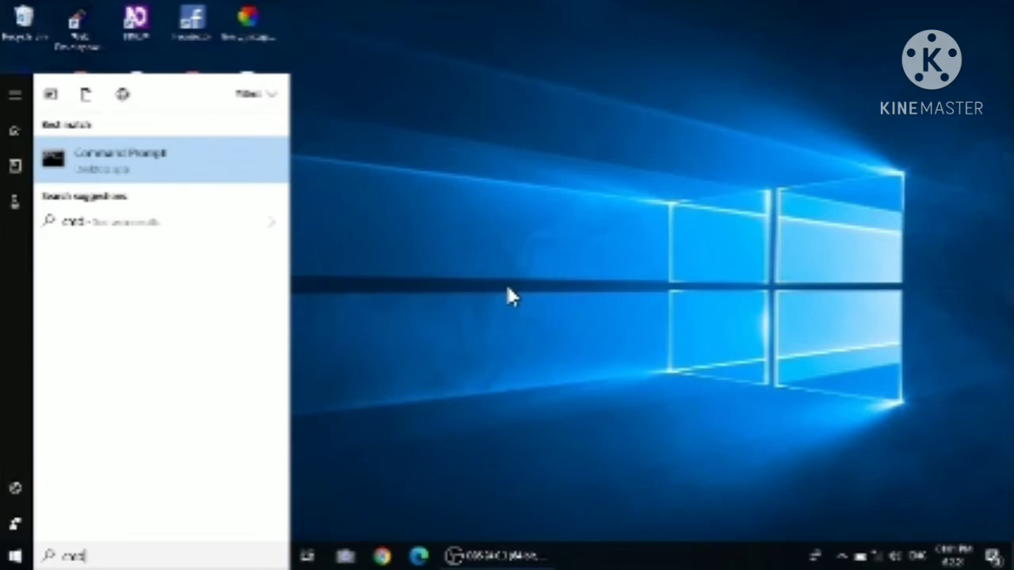
pyautogui.hotkey('shift', 'F10')
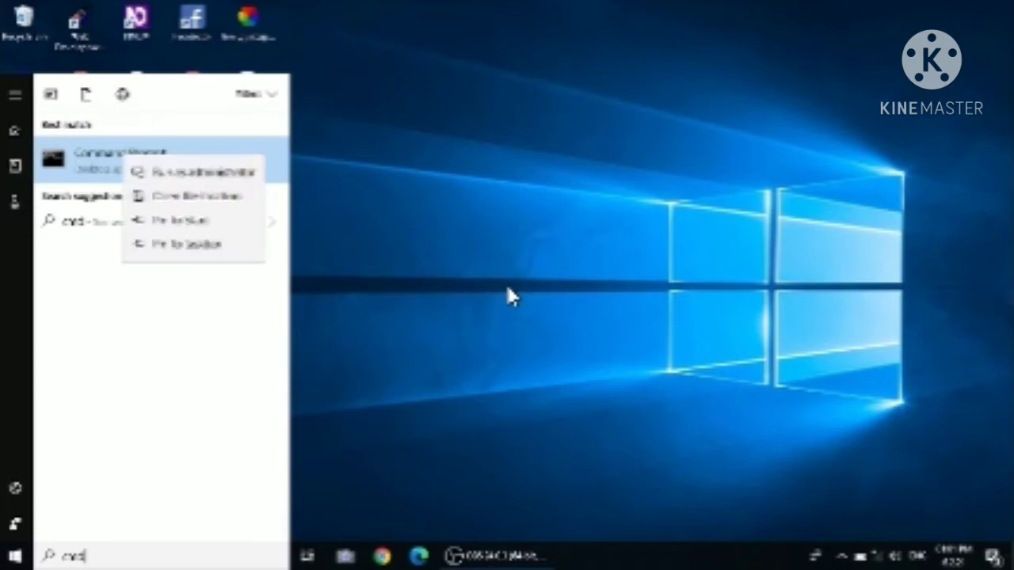
pyautogui.press('Down')
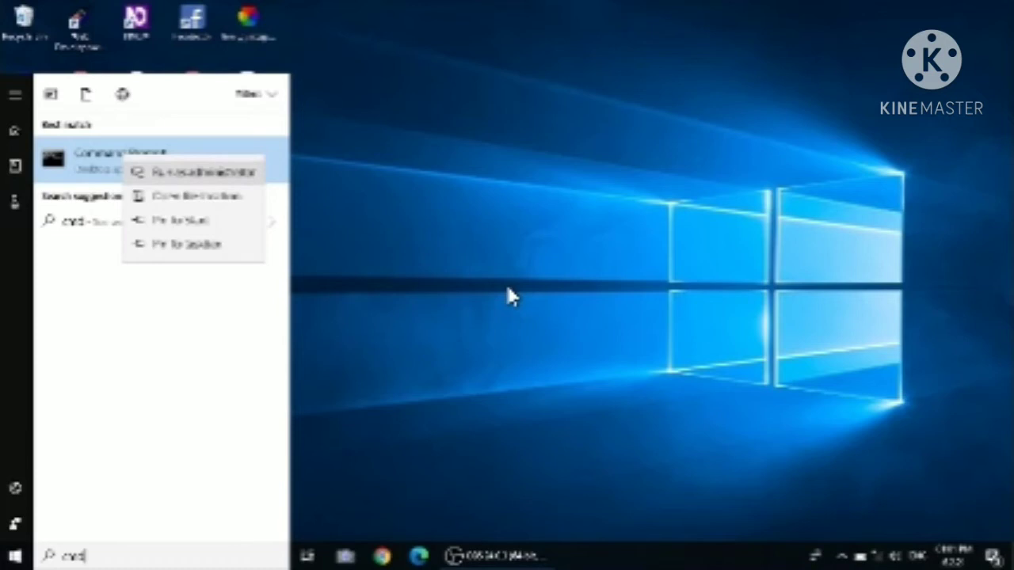
pyautogui.press('Escape')
pyautogui.press('Escape')
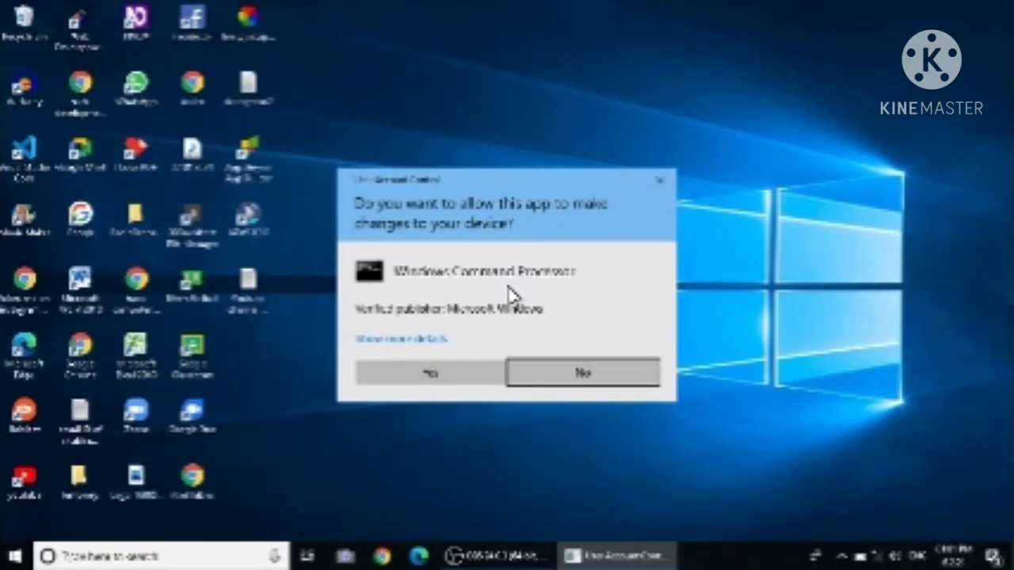
pyautogui.hotkey('alt', 'y')
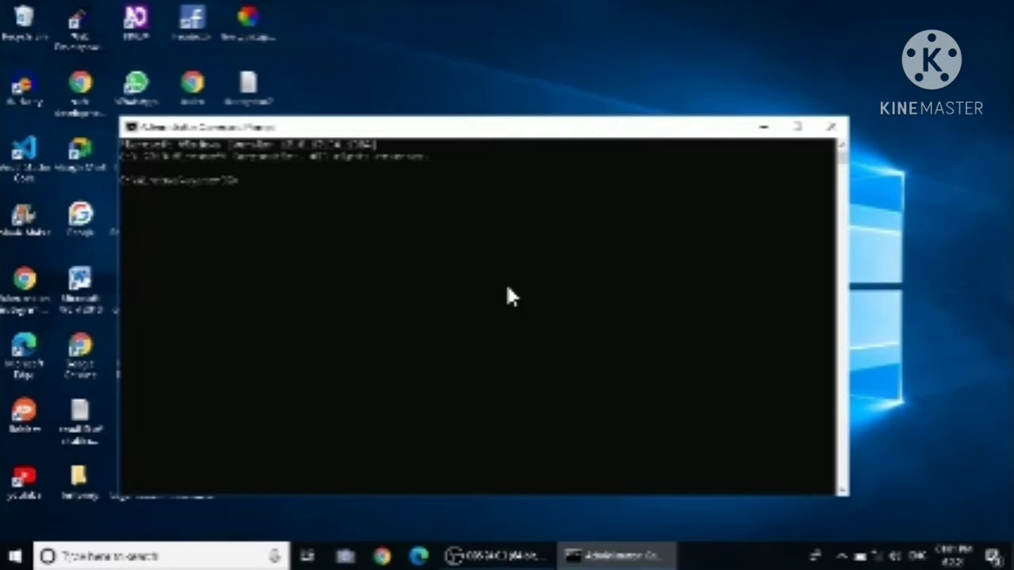
# Step: Start diskpart and list the disks with list disk
pyautogui.write('cd. /scann')
pyautogui.press('Return')
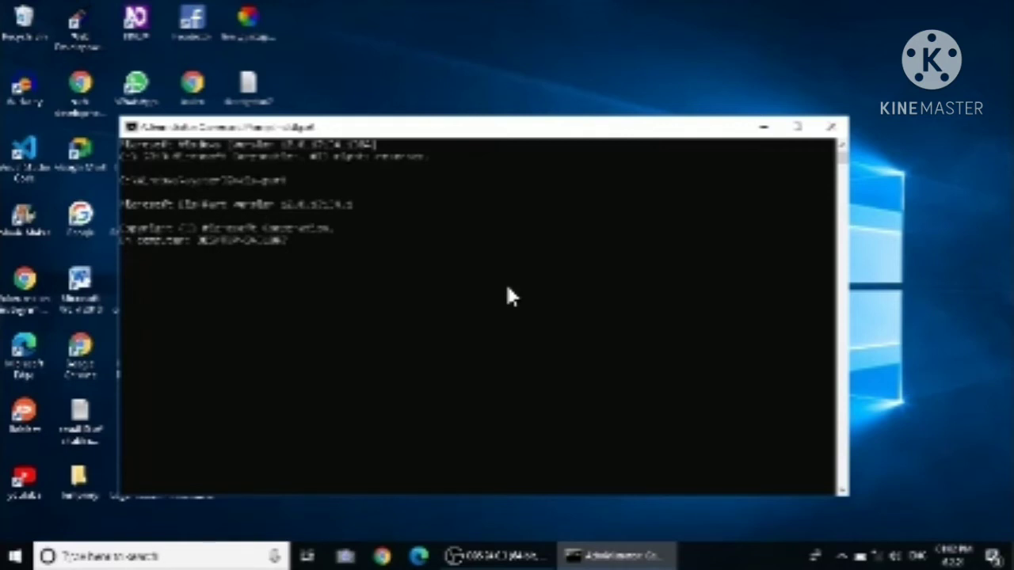
pyautogui.write('list d')
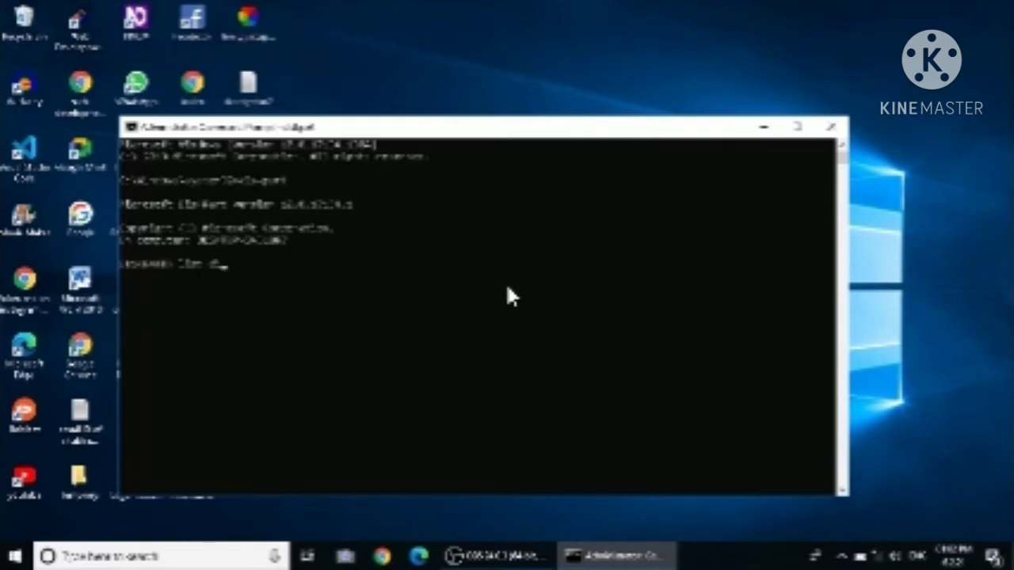
pyautogui.write('isk')
pyautogui.press('Return')
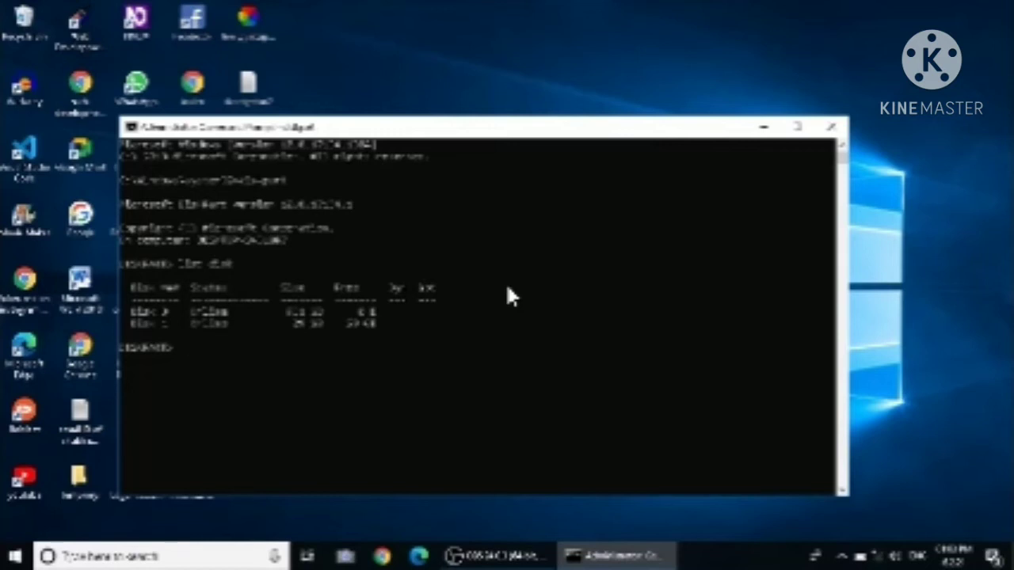
# Step: Select disk 1 in diskpart, erase it with the clean command, and close Command Prompt
pyautogui.write('select')
pyautogui.write('disk')
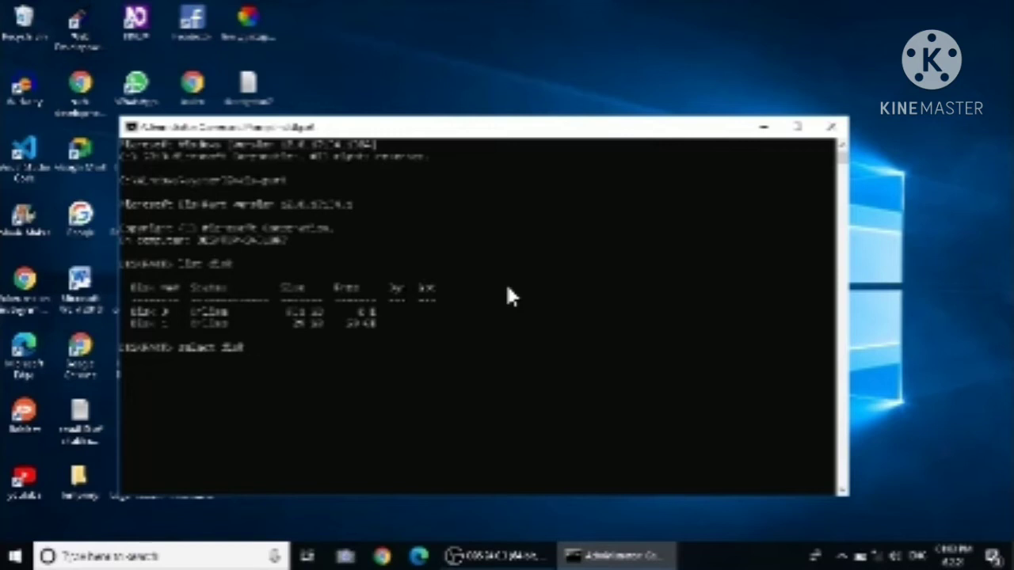
pyautogui.write('1')
pyautogui.press('Return')
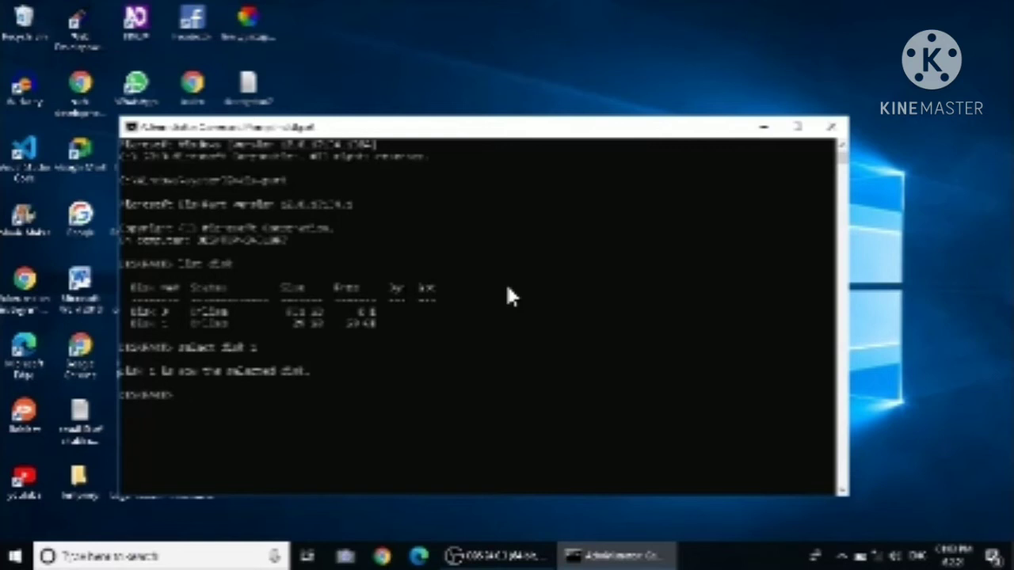
pyautogui.write('clean')
pyautogui.press('Return')
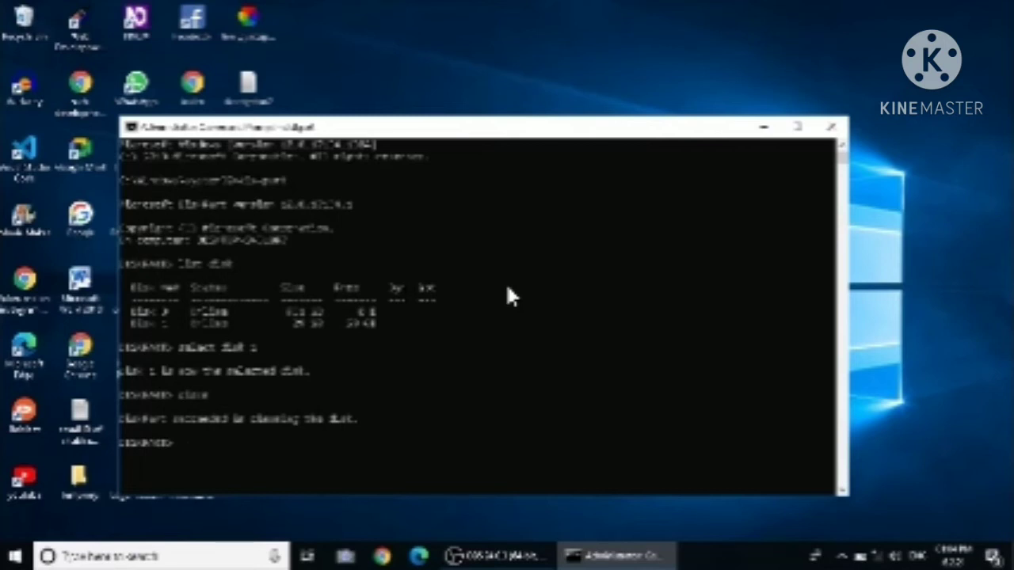
pyautogui.hotkey('alt', 'F4')
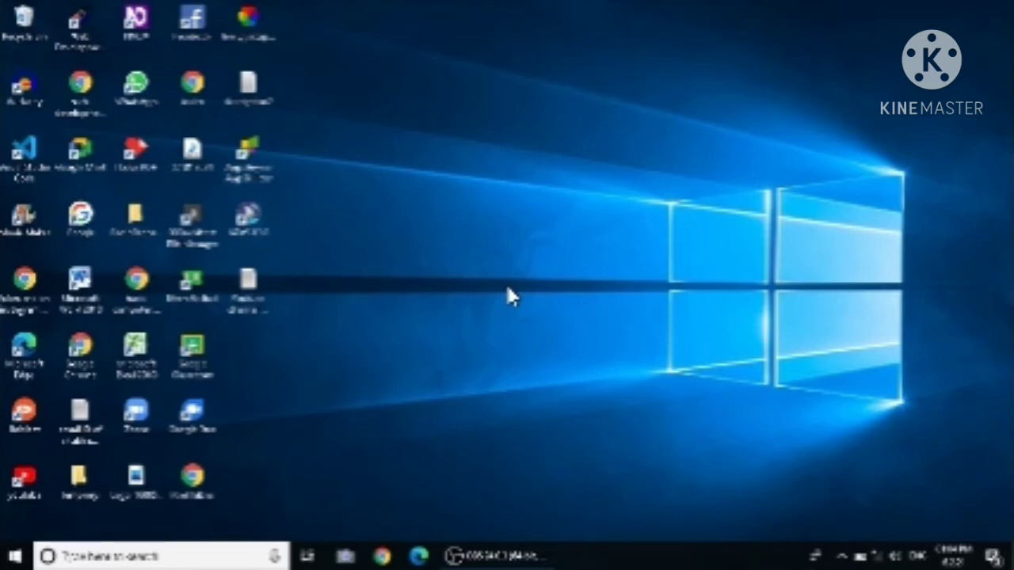
# Step: Open Disk Management by running diskmgmt.msc
pyautogui.press('super+r')
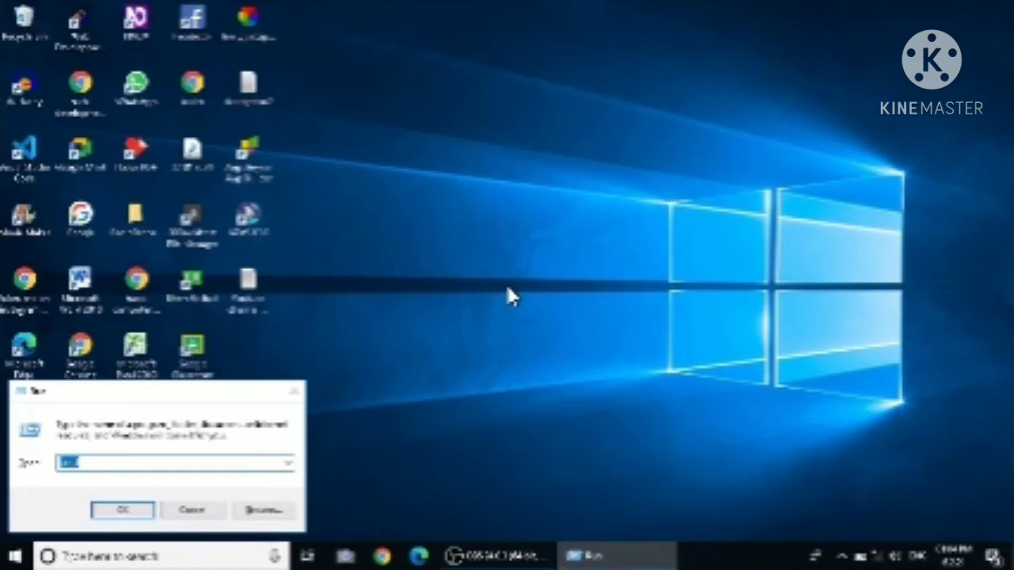
pyautogui.press('BackSpace')
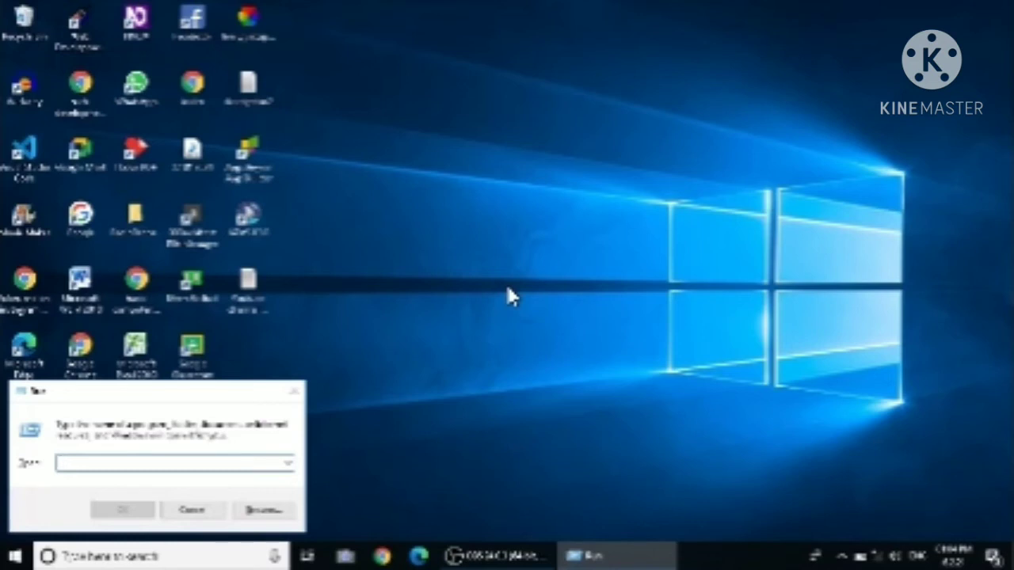
pyautogui.write('dis')
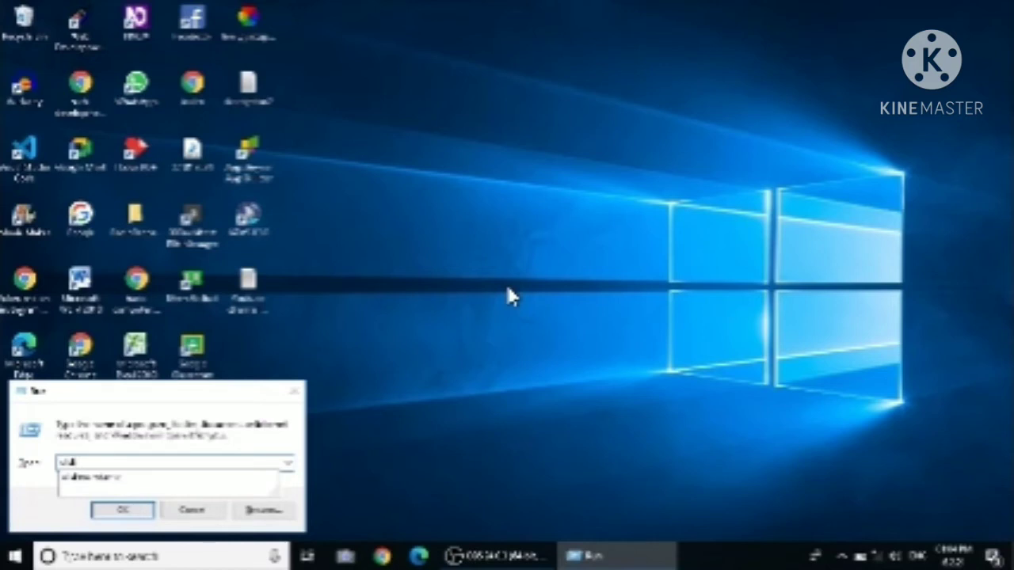
pyautogui.write('kmgmt.msc')
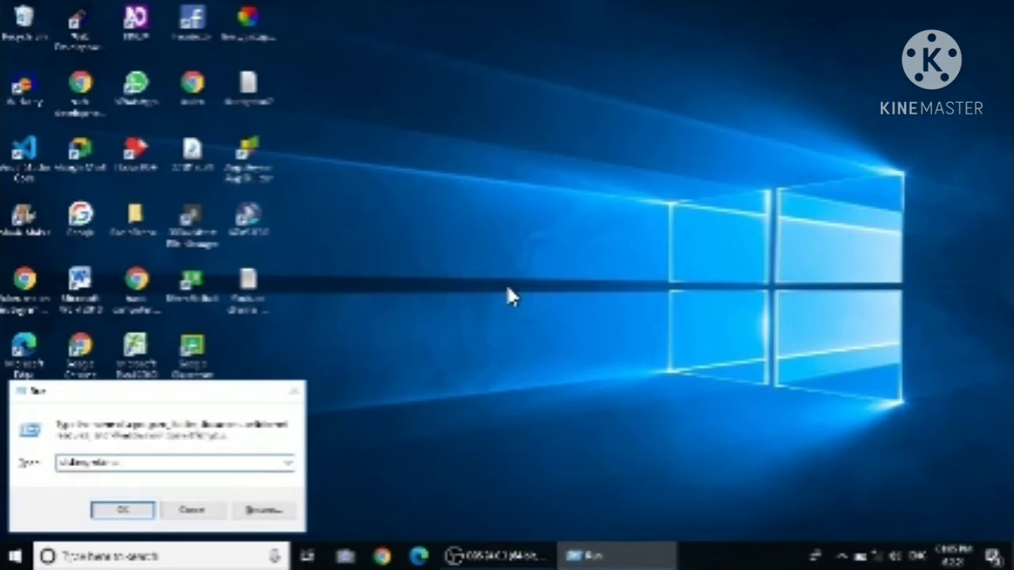
pyautogui.press('Return')
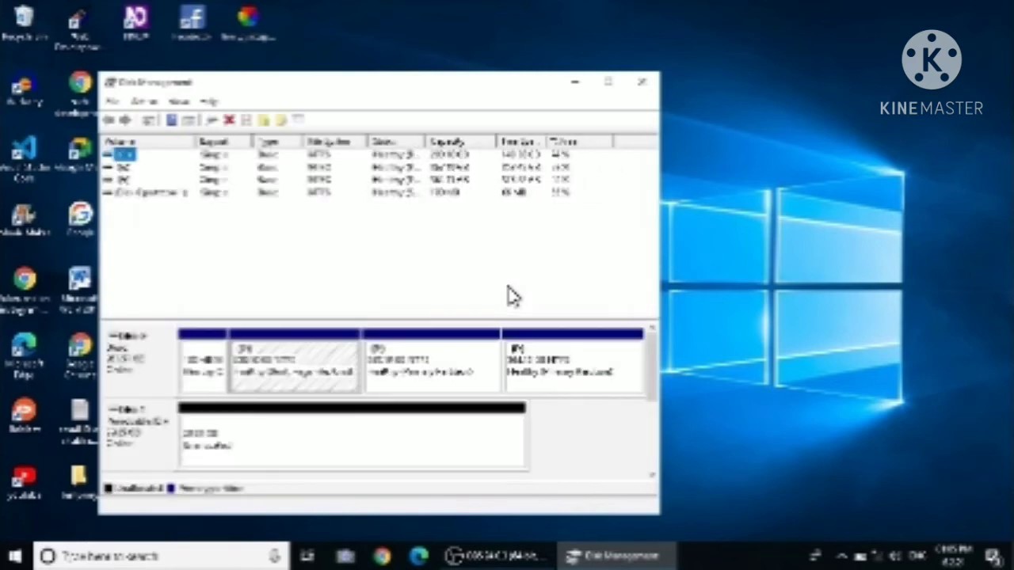
# Step: Start a new simple volume on the unallocated space of Disk 1 and continue to the volume size settings
pyautogui.click(509, 295)
pyautogui.click(509, 294)
pyautogui.click(509, 295)
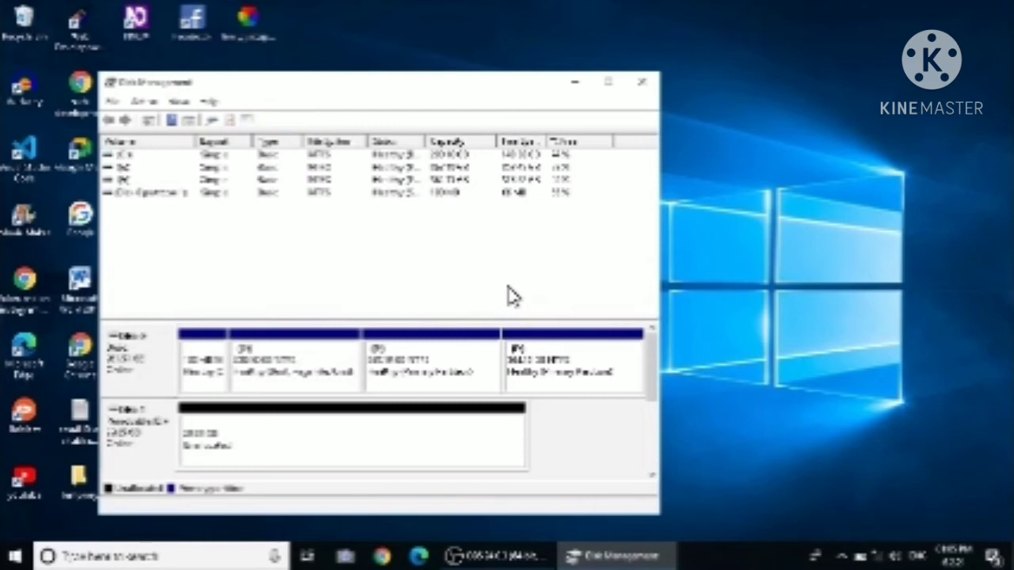
pyautogui.click(510, 294)
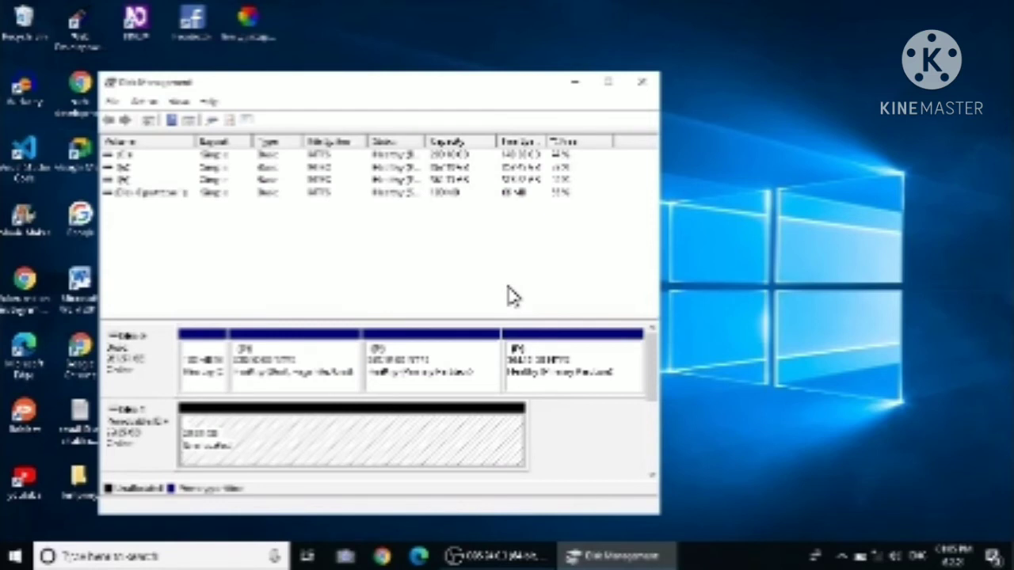
pyautogui.click(509, 294)
pyautogui.hotkey('shift', 'F10')
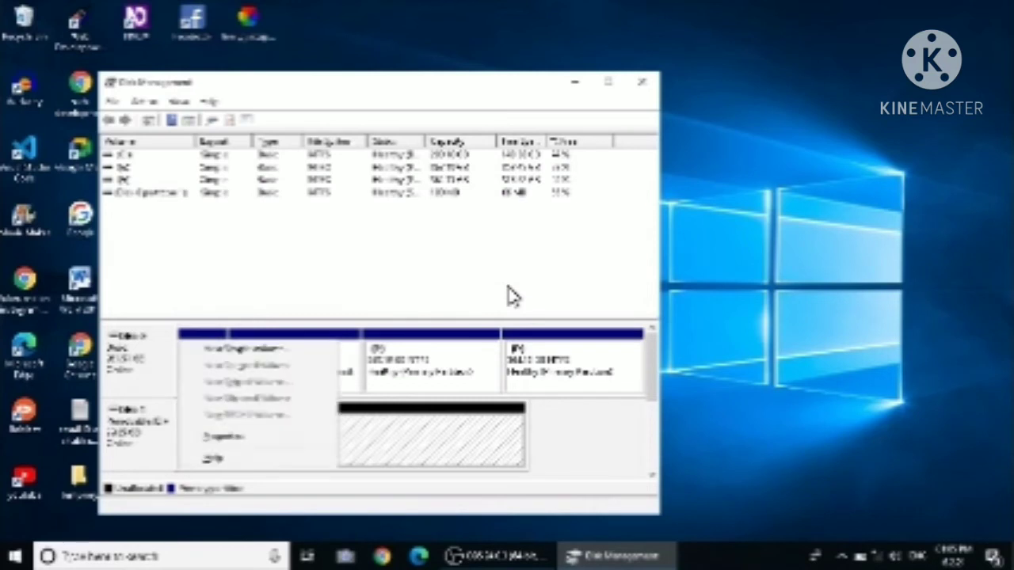
pyautogui.press('Down')
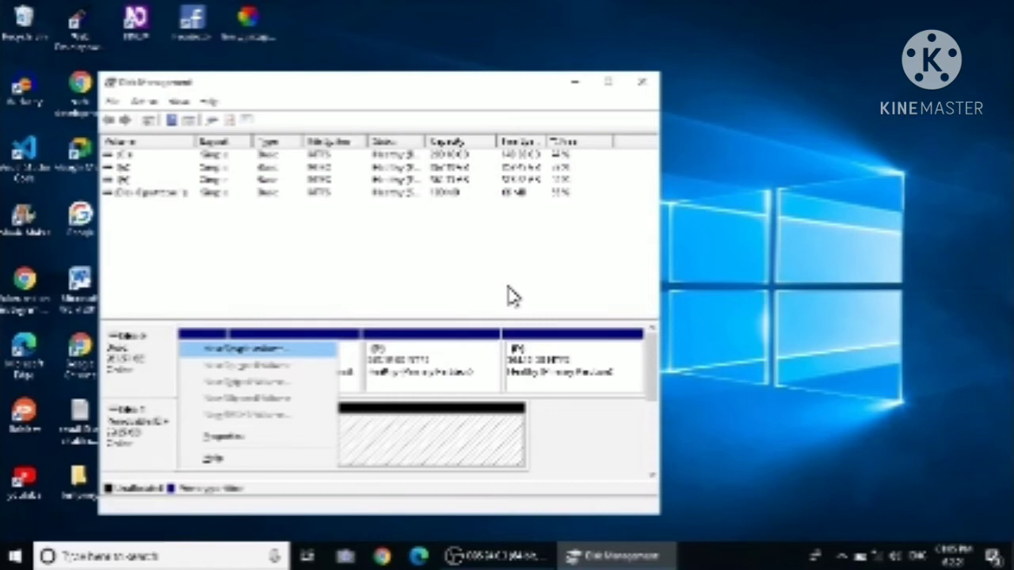
pyautogui.press('Return')
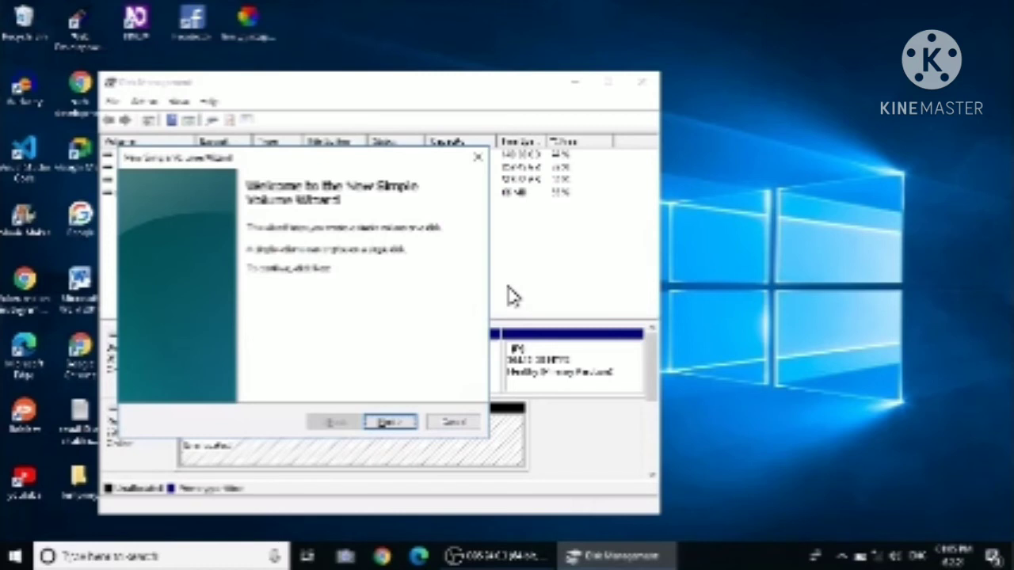
pyautogui.press('Return')
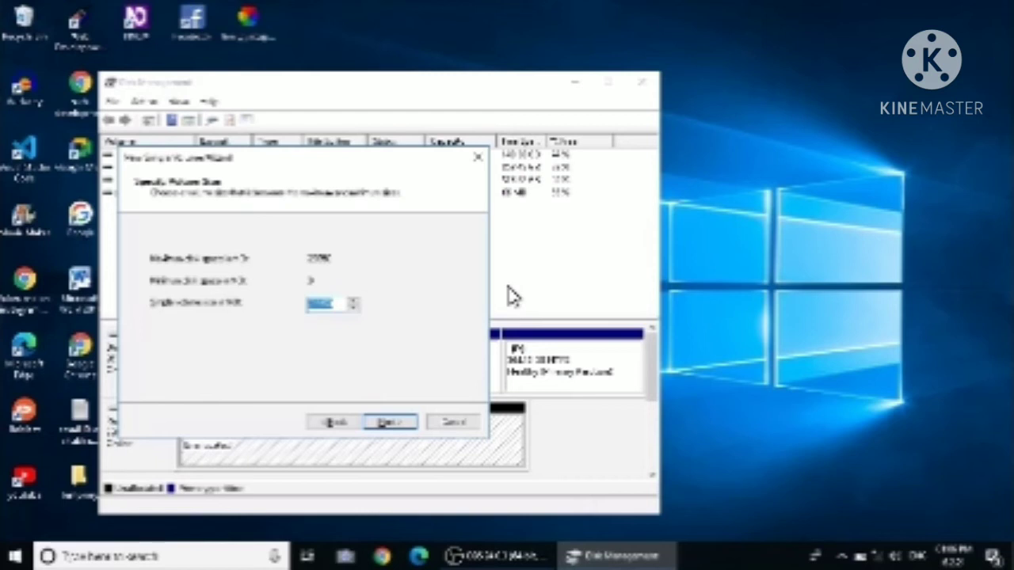
# Step: Set the simple volume size to use the full available space and continue to the drive letter settings
pyautogui.write('20000')
pyautogui.press('Tab')
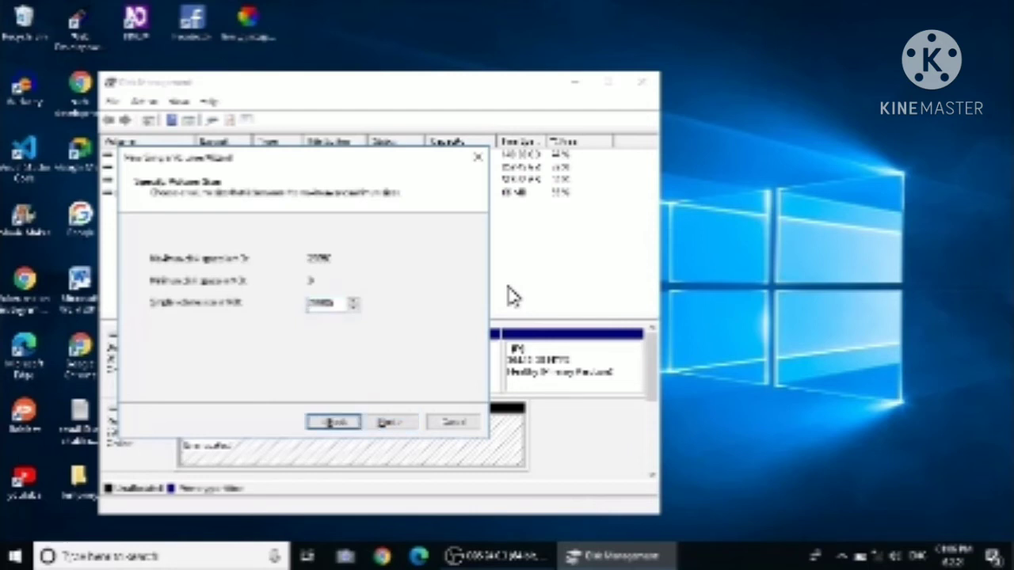
pyautogui.press('Tab')
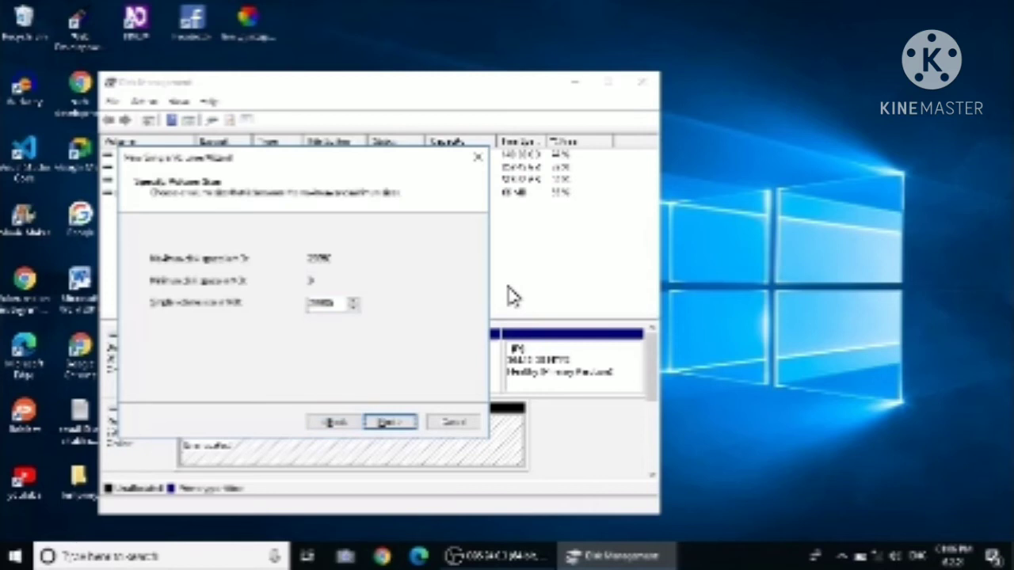
pyautogui.press('Return')
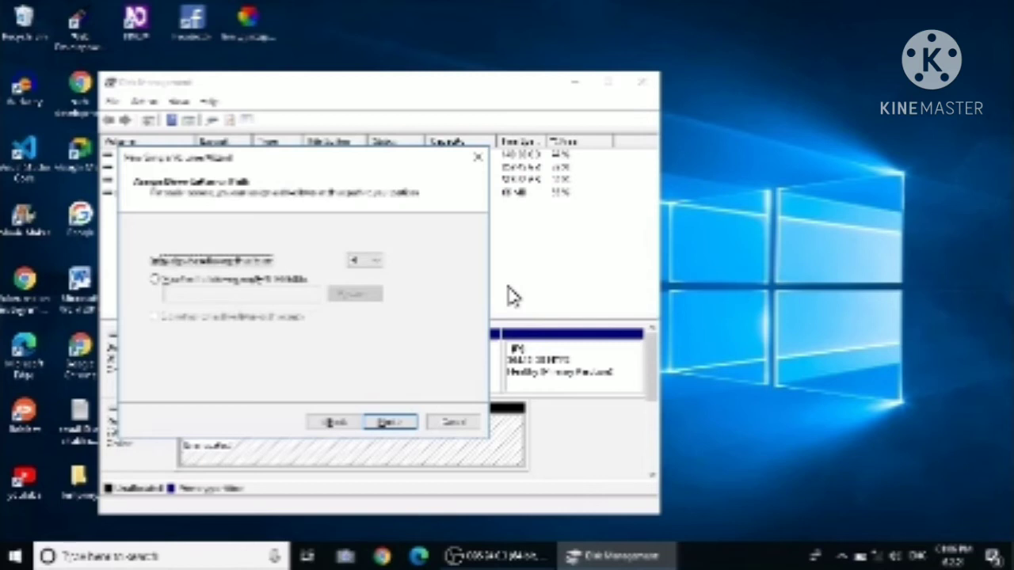
# Step: Assign drive letter H to the new volume and continue to the format settings
pyautogui.press('Tab')
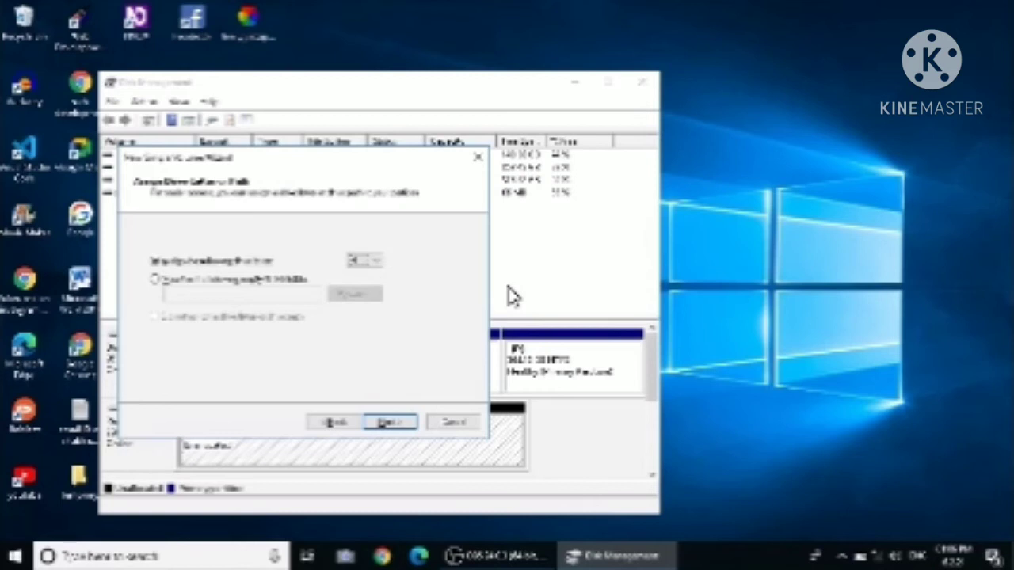
pyautogui.press('Down')
pyautogui.press('Down')
pyautogui.press('Down')
pyautogui.press('Down')
pyautogui.press('Down')
pyautogui.press('Down')
pyautogui.press('Down')
pyautogui.press('Down')
pyautogui.press('Down')
pyautogui.press('Down')
pyautogui.press('Down')
pyautogui.press('Down')
pyautogui.press('Down')
pyautogui.press('Down')
pyautogui.press('Down')
pyautogui.press('Down')
pyautogui.press('Down')
pyautogui.press('Down')
pyautogui.press('Down')
pyautogui.press('Down')
pyautogui.press('Down')
pyautogui.press('Down')
pyautogui.press('Down')
pyautogui.press('Down')
pyautogui.press('Down')
pyautogui.press('Down')
pyautogui.press('Tab')
pyautogui.press('Tab')
pyautogui.press('Return')
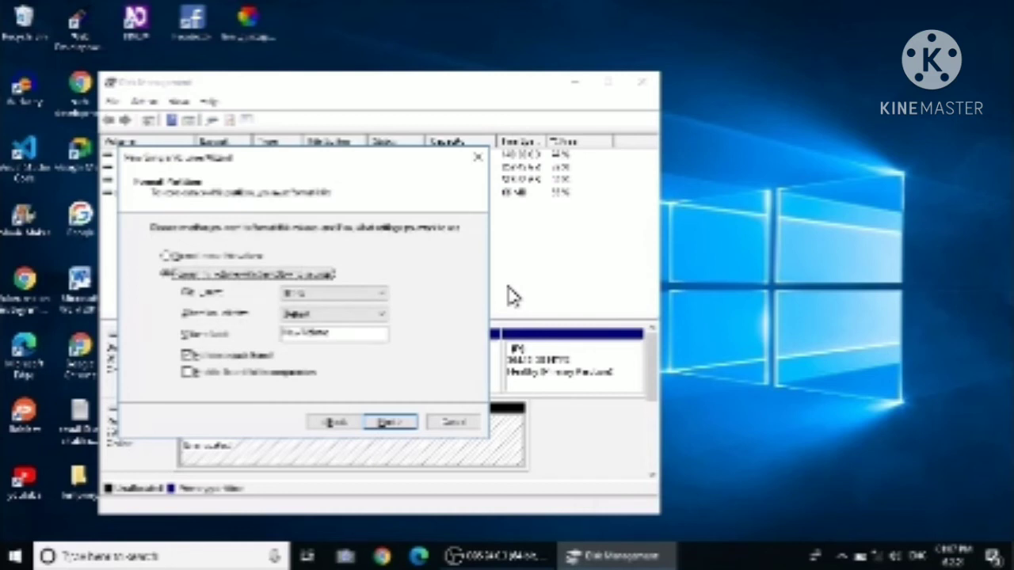
# Step: Label the volume USB Drive, keeping NTFS, the default allocation unit size and quick format, and continue to the summary
pyautogui.press('Tab')
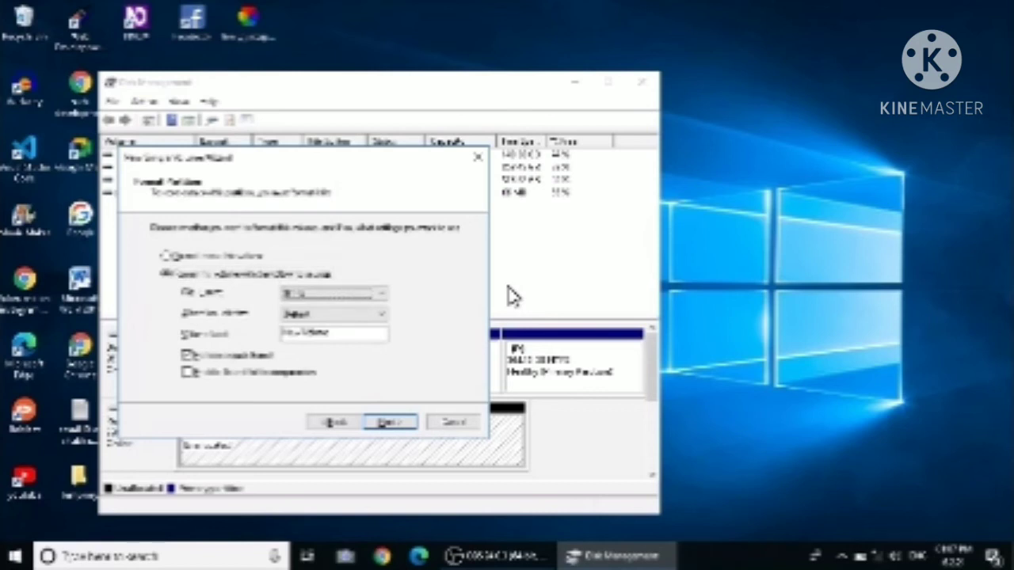
pyautogui.press('Tab')
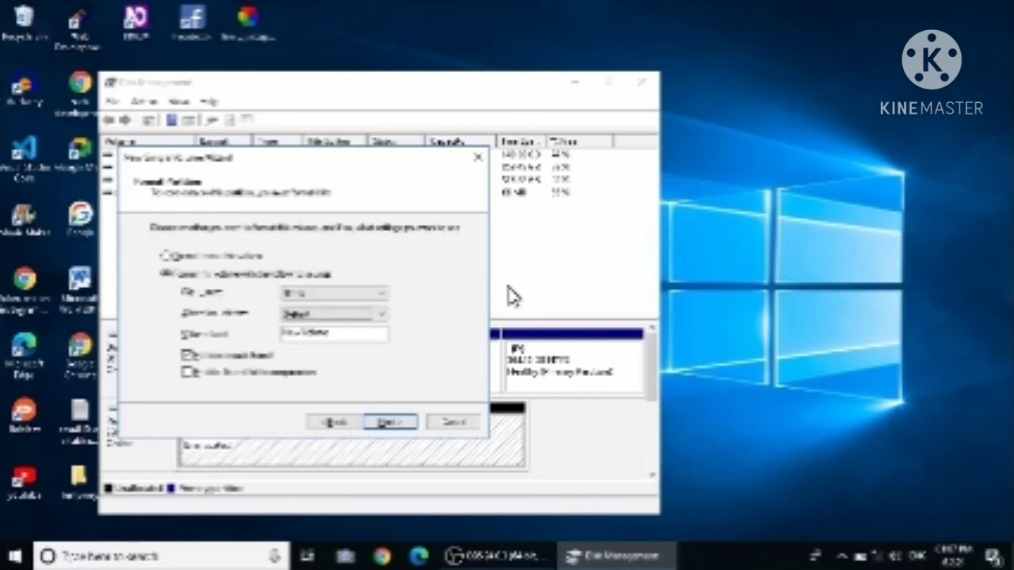
pyautogui.press('Tab')
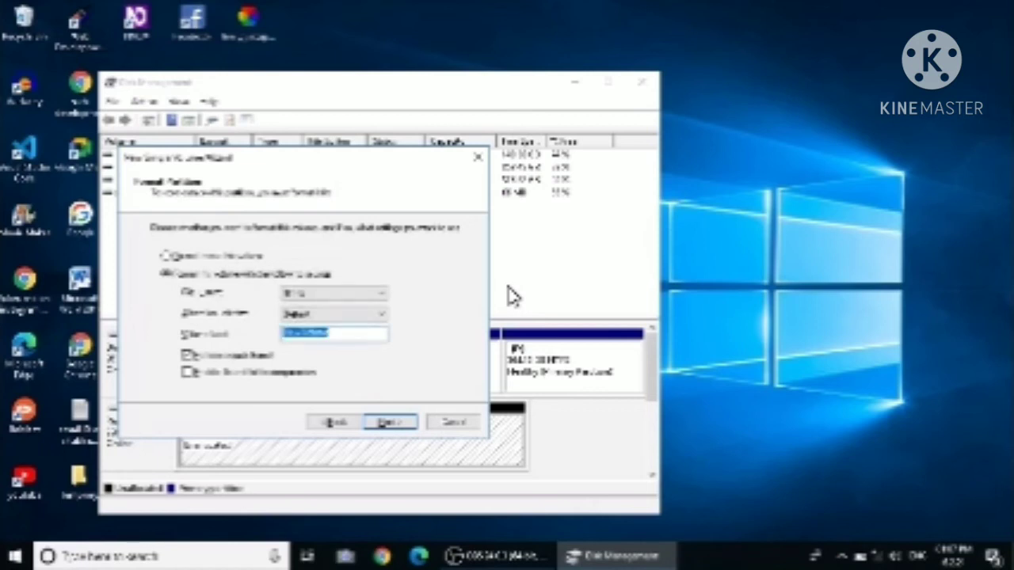
pyautogui.press('BackSpace')
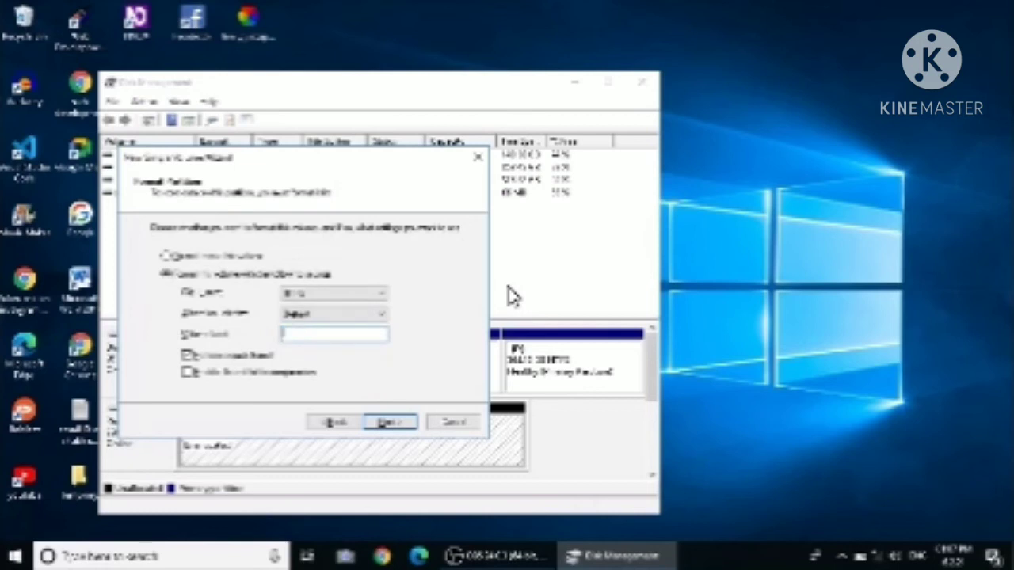
pyautogui.write('Data01rive')
pyautogui.press('Tab')
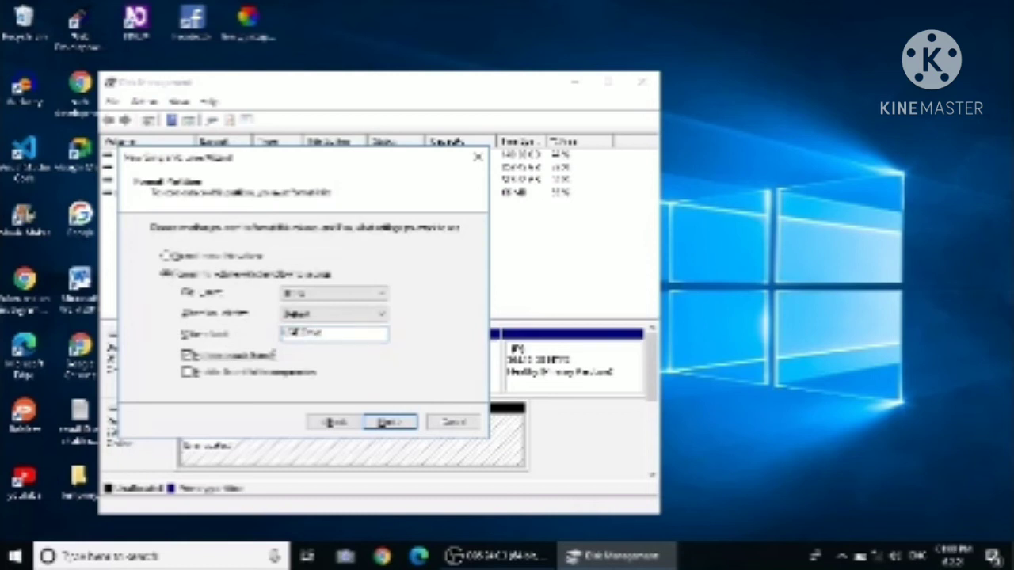
pyautogui.hotkey('shift', 'Tab')
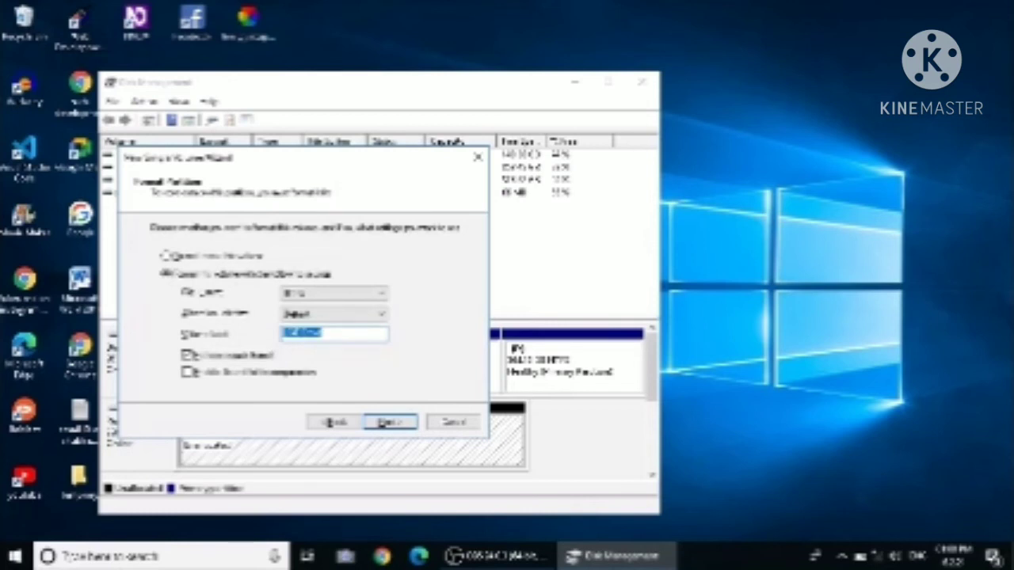
pyautogui.press('Tab')
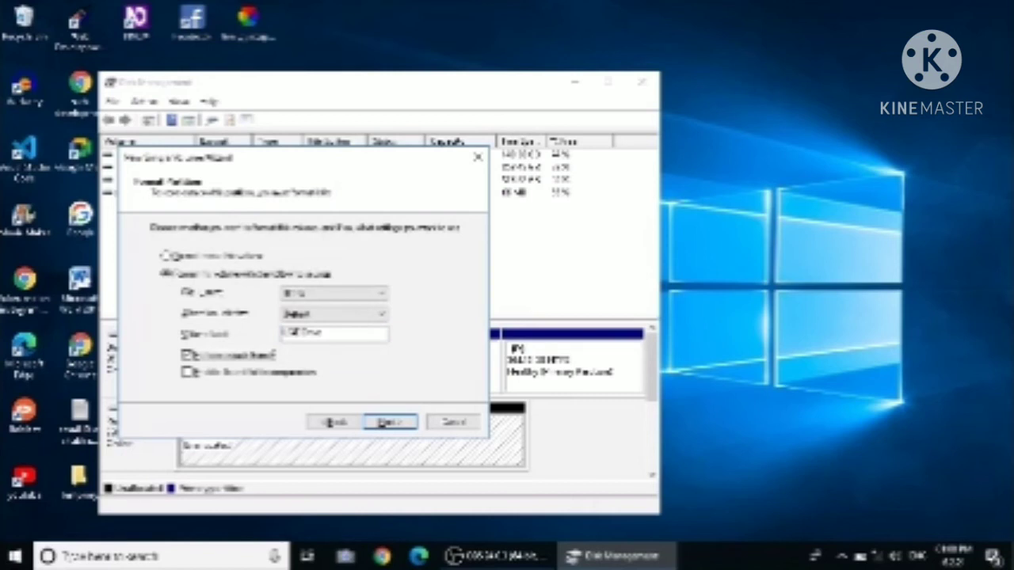
pyautogui.press('Tab')
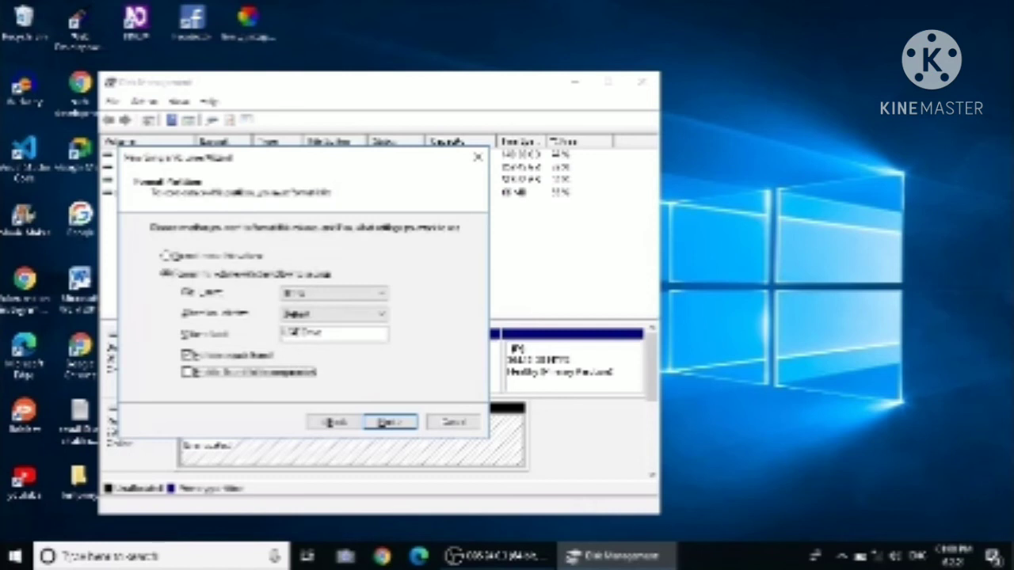
pyautogui.press('Tab')
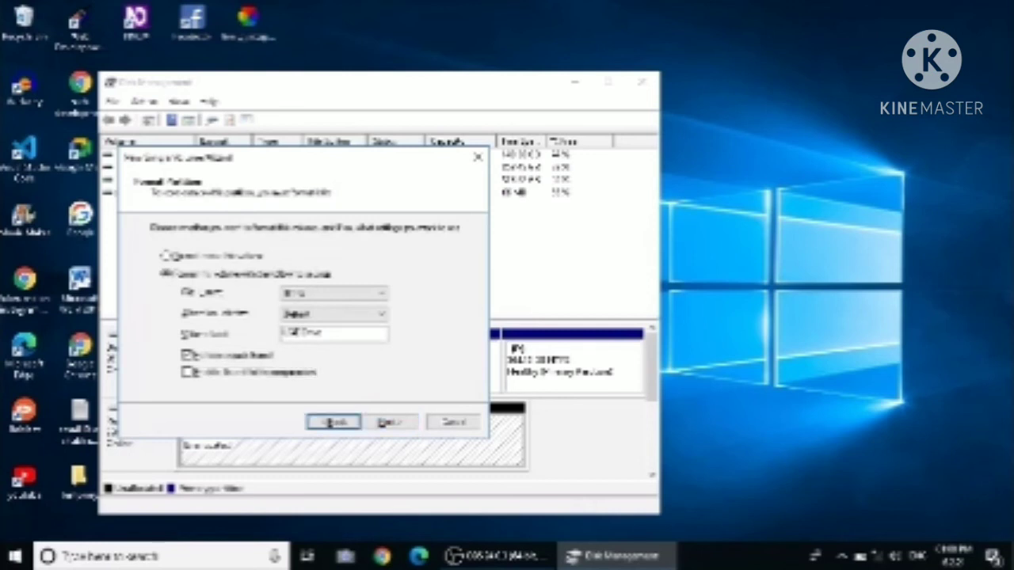
pyautogui.press('Tab')
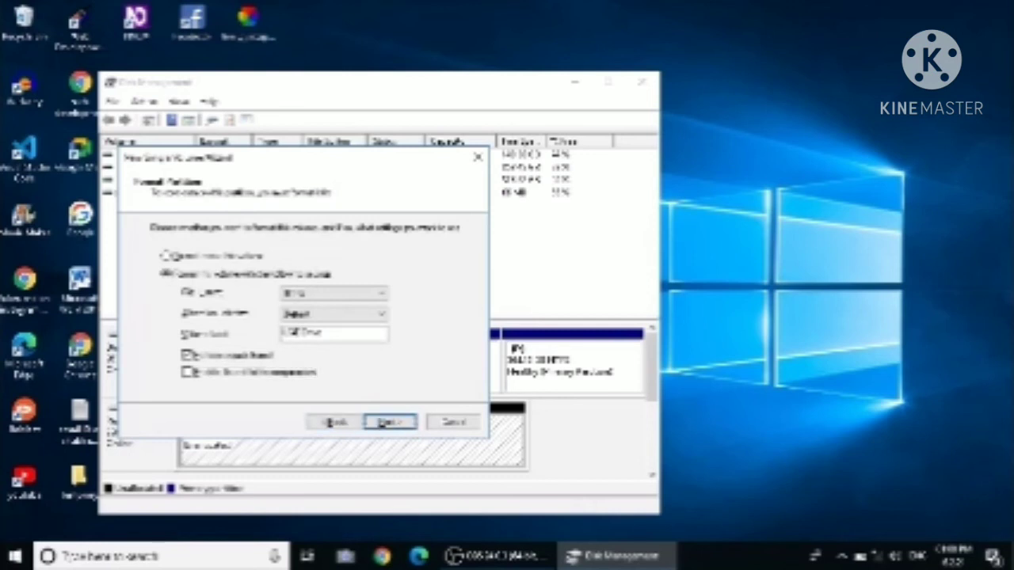
pyautogui.press('Return')
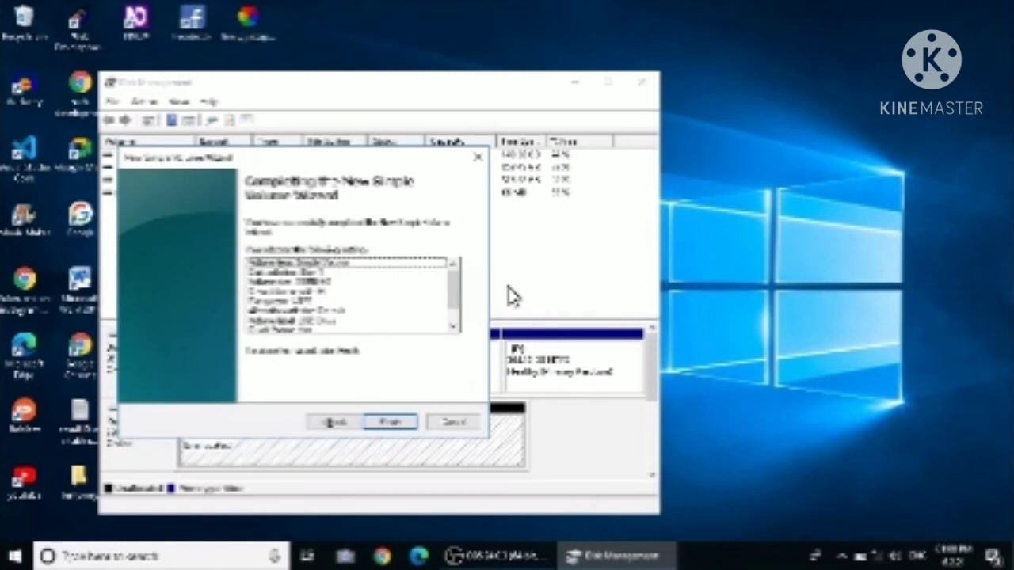
# Step: Finish the New Simple Volume Wizard to create and format the volume, and close Disk Management
pyautogui.press('Tab')
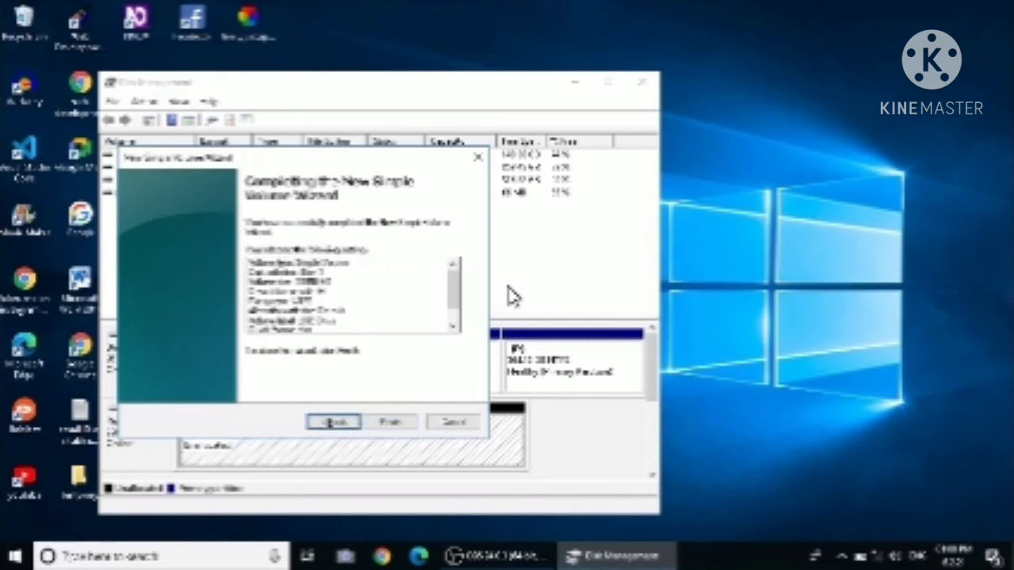
pyautogui.press('Tab')
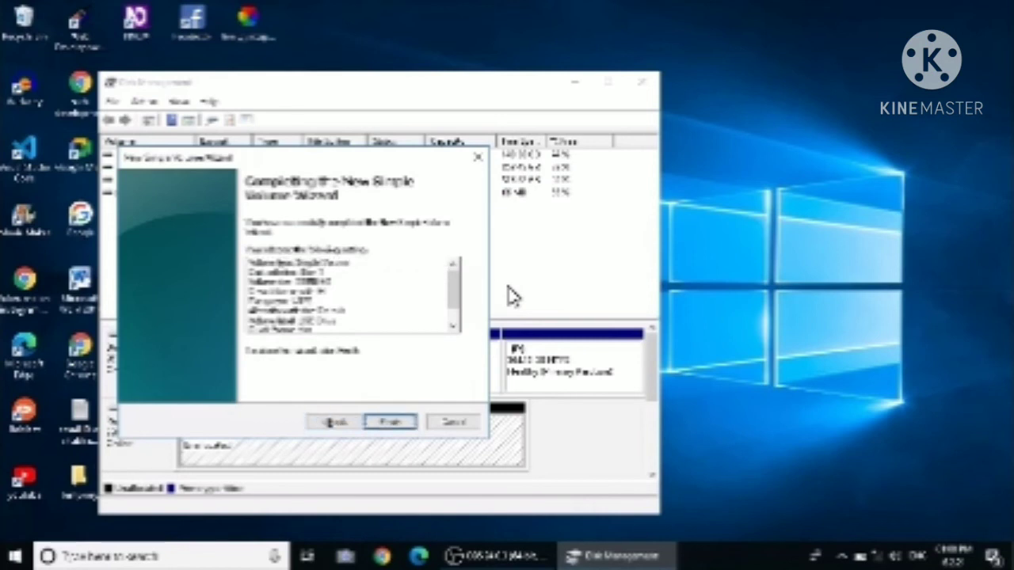
pyautogui.press('Return')
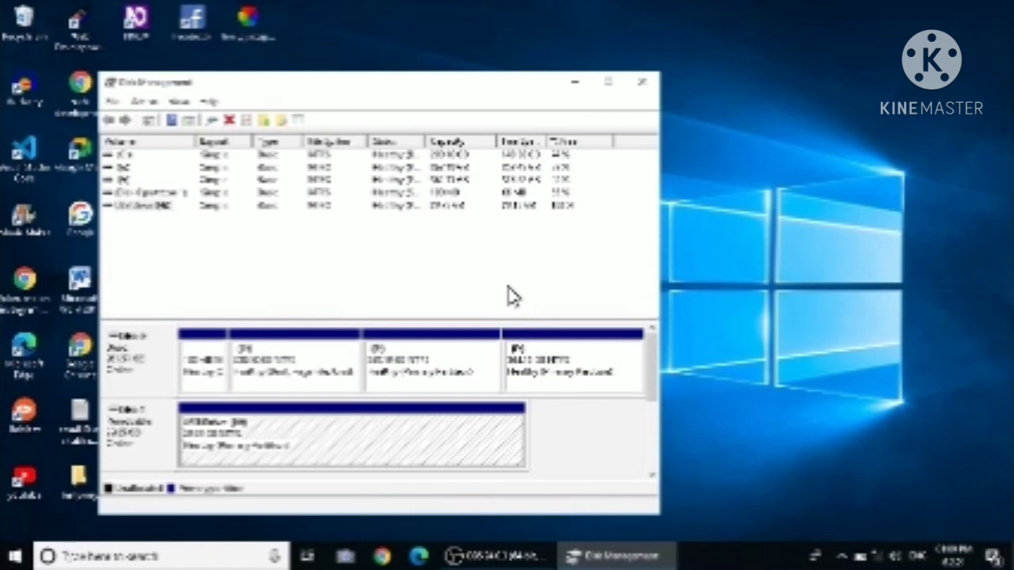
pyautogui.hotkey('alt', 'F4')
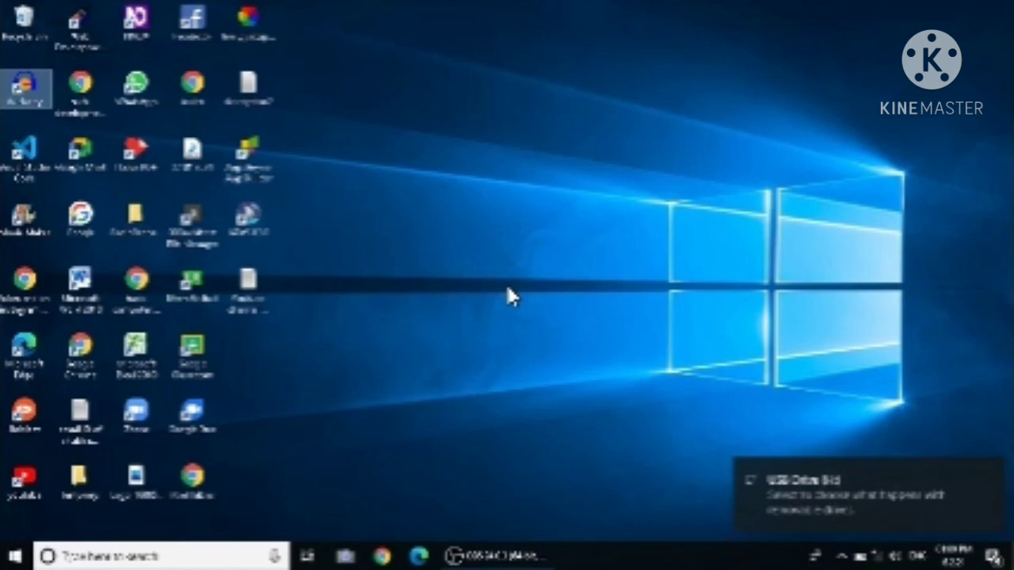
# Step: Open the USB drive in File Explorer and switch to Local Disk (F:)
pyautogui.press('super+e')
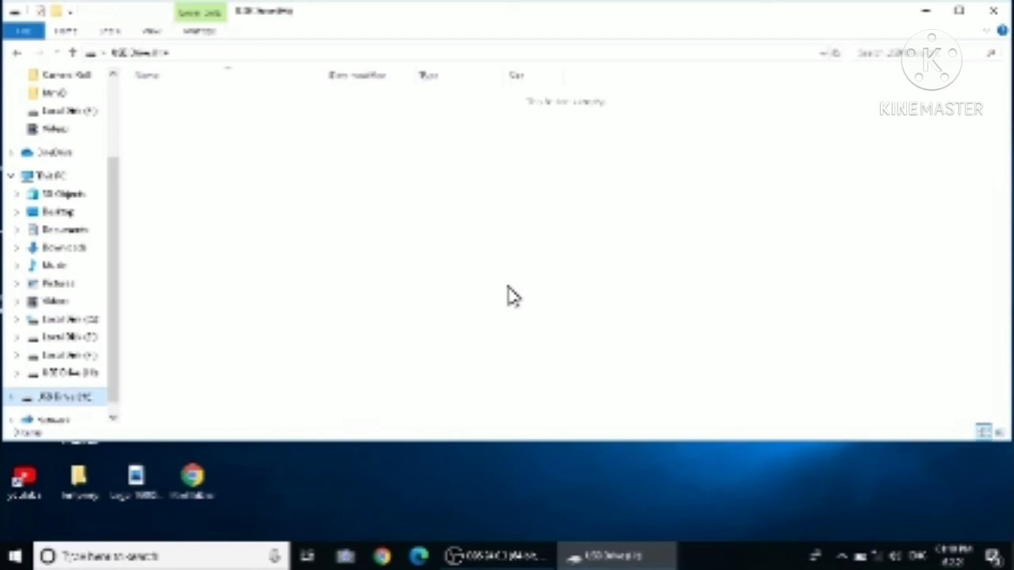
pyautogui.press('l')
pyautogui.press('l')
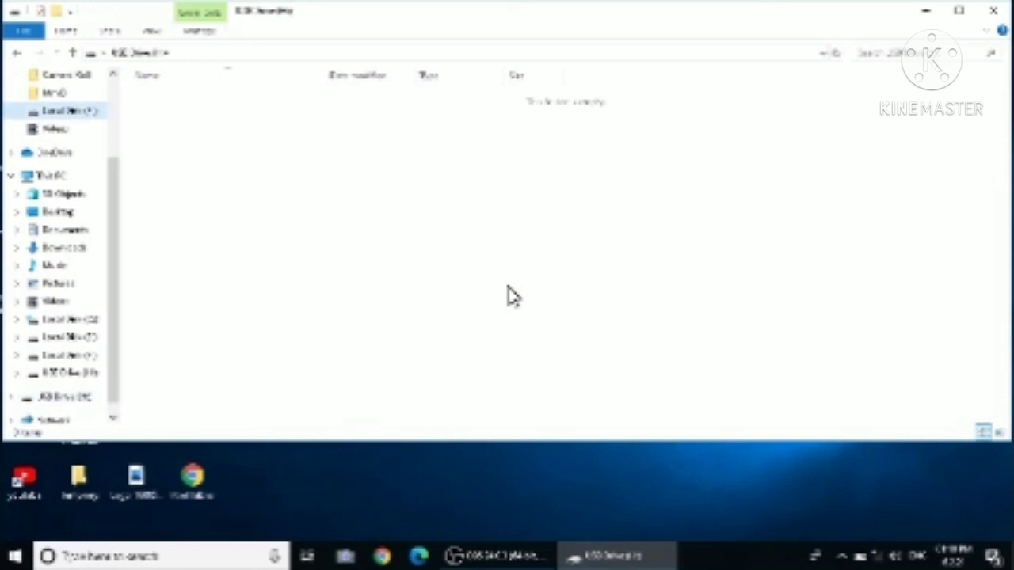
pyautogui.press('l')
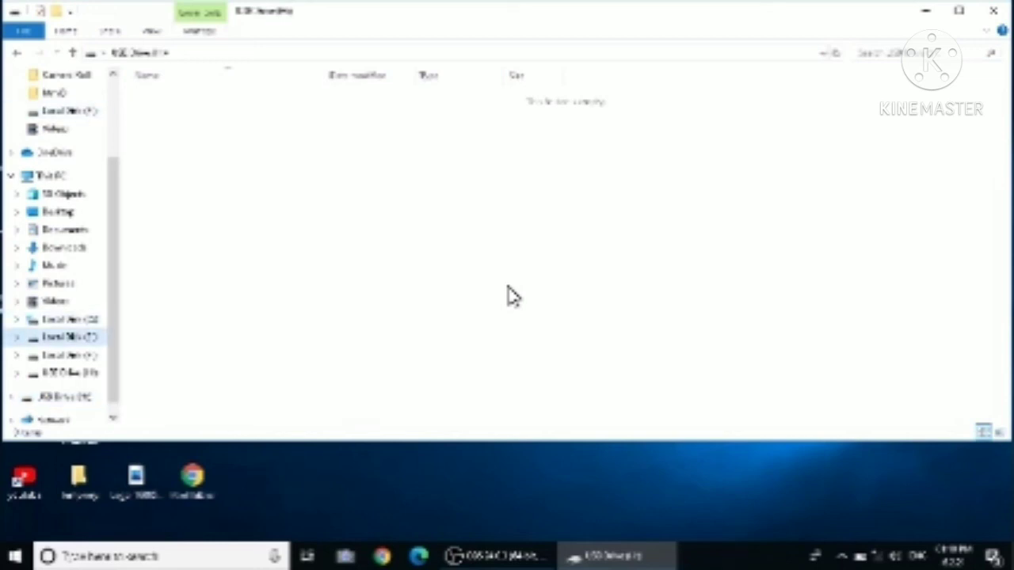
pyautogui.press('l')
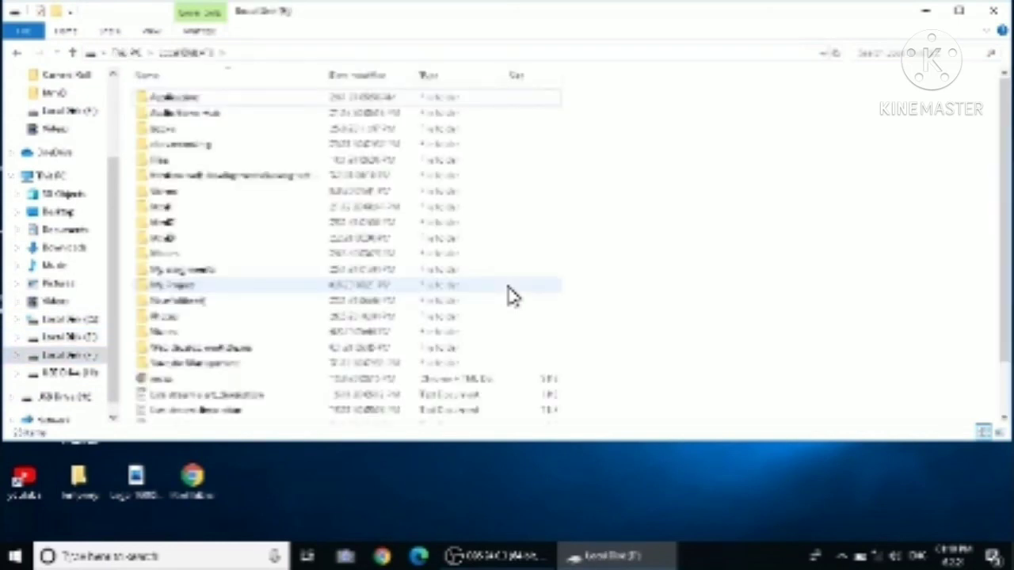
# Step: Copy the Files folder from Local Disk (F:) and open USB Drive (H:)
pyautogui.press('m')
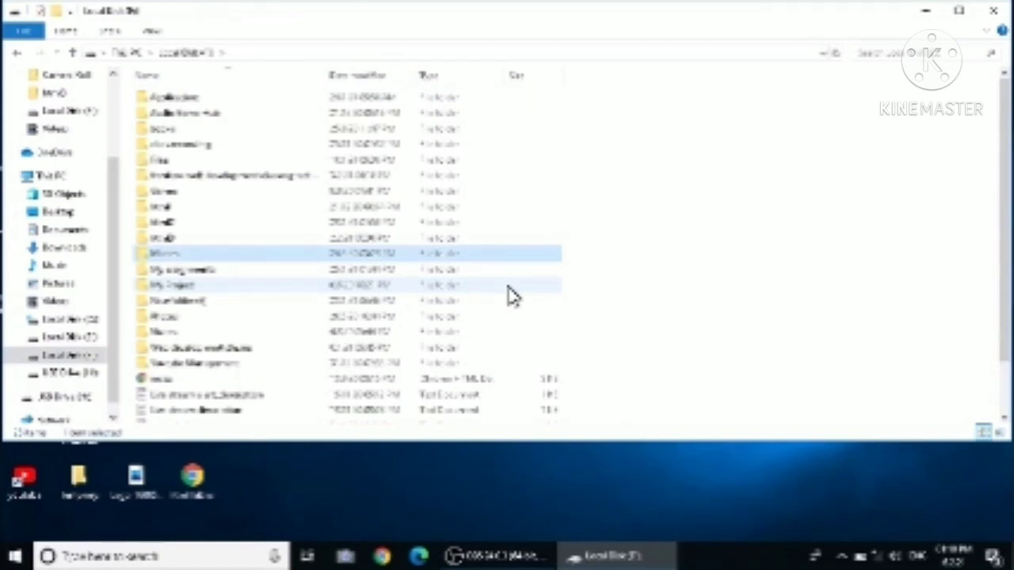
pyautogui.press('f')
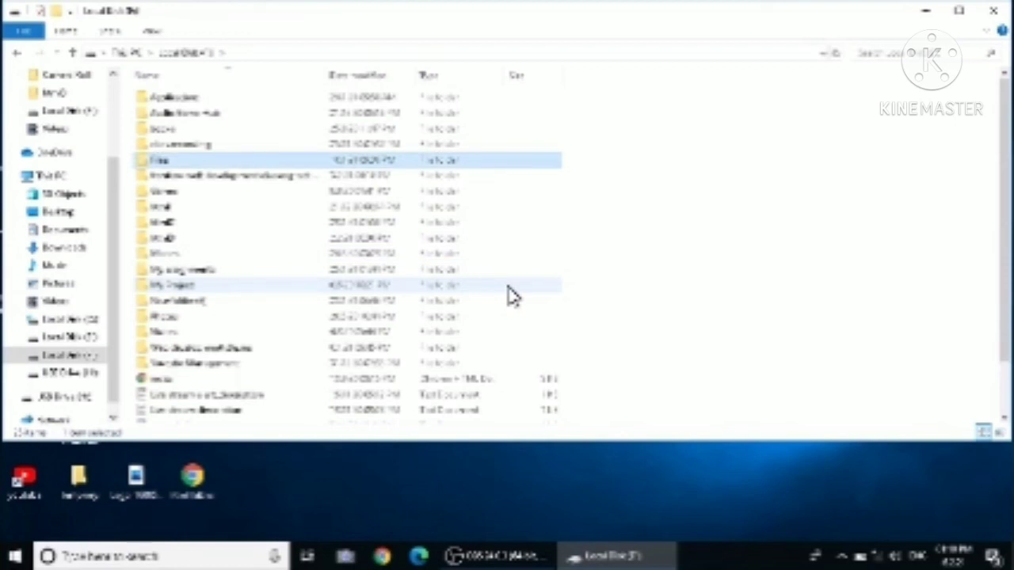
pyautogui.press('Tab')
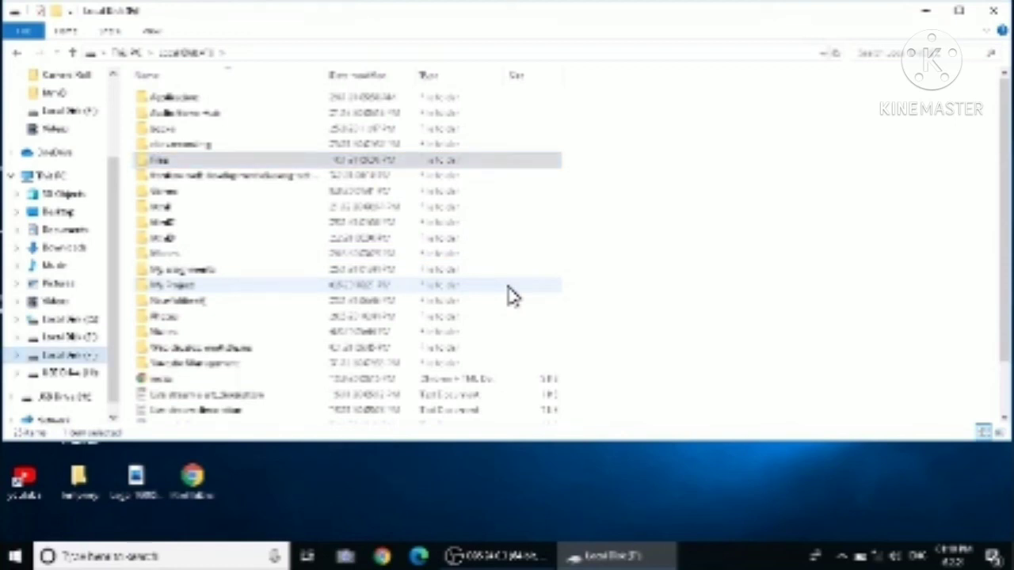
pyautogui.press('Down')
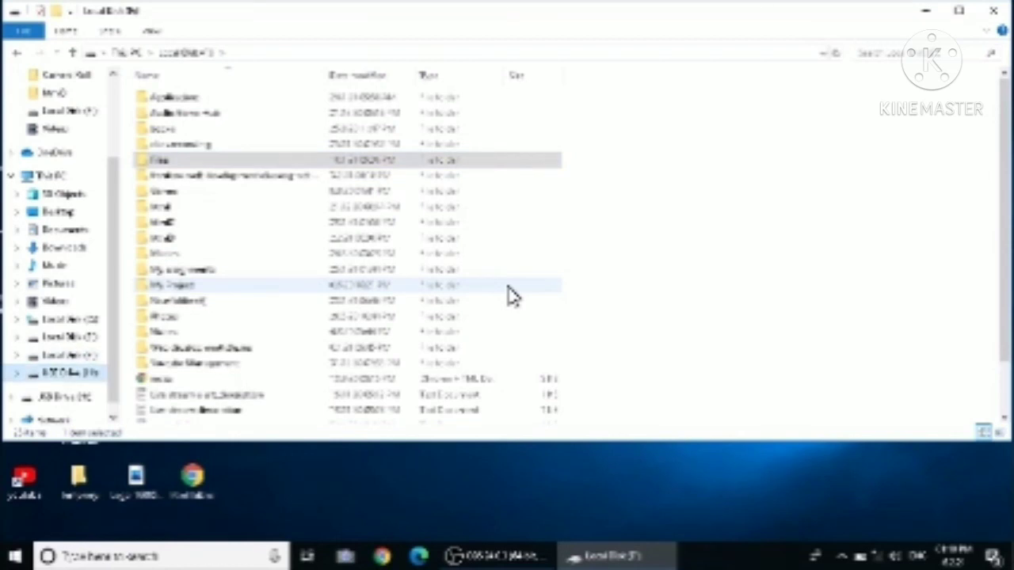
pyautogui.press('Tab')
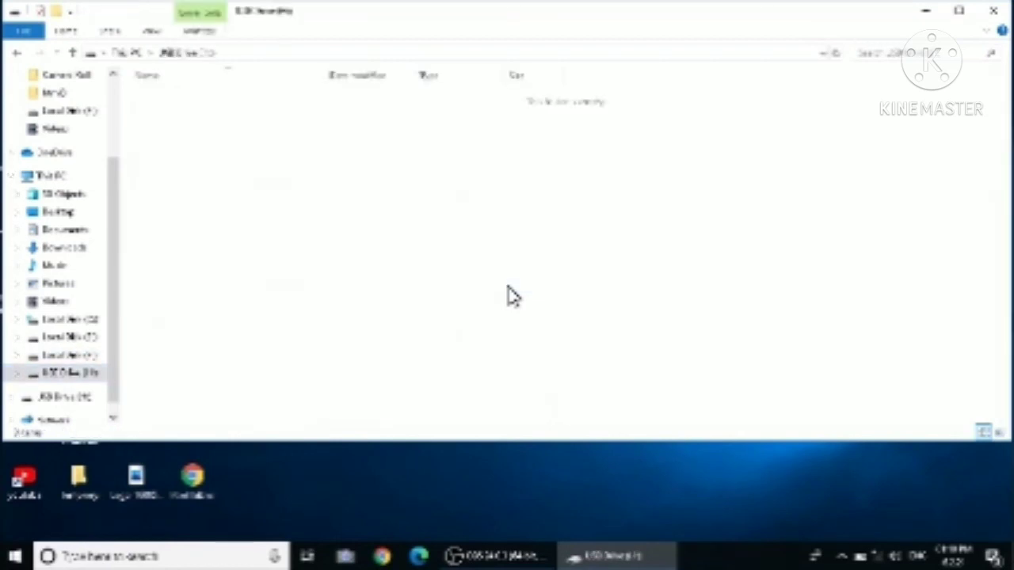
# Step: Paste the copied Files folder into USB Drive (H:) and close the File Explorer window
pyautogui.hotkey('ctrl', 'v')
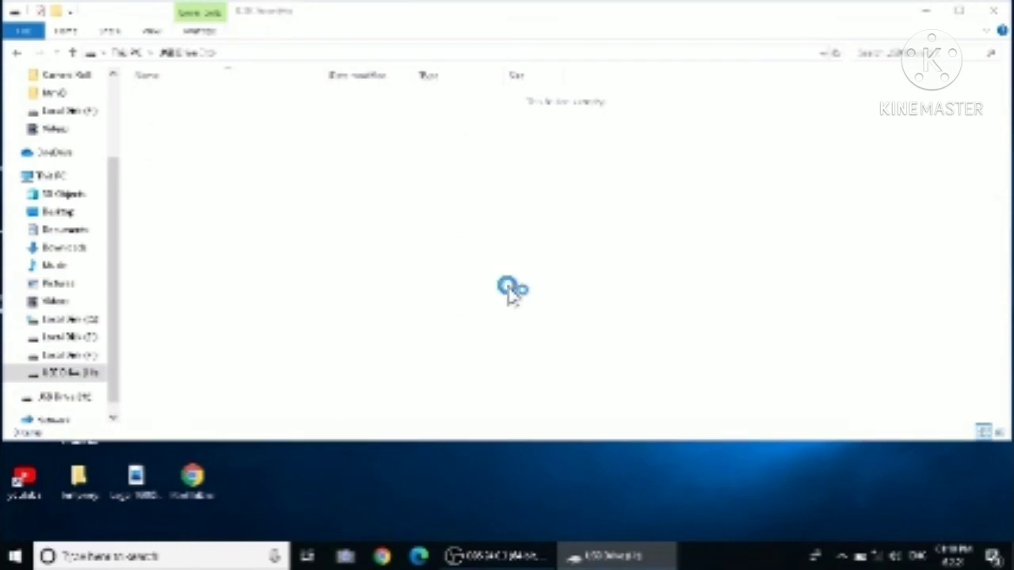
pyautogui.click(513, 297)
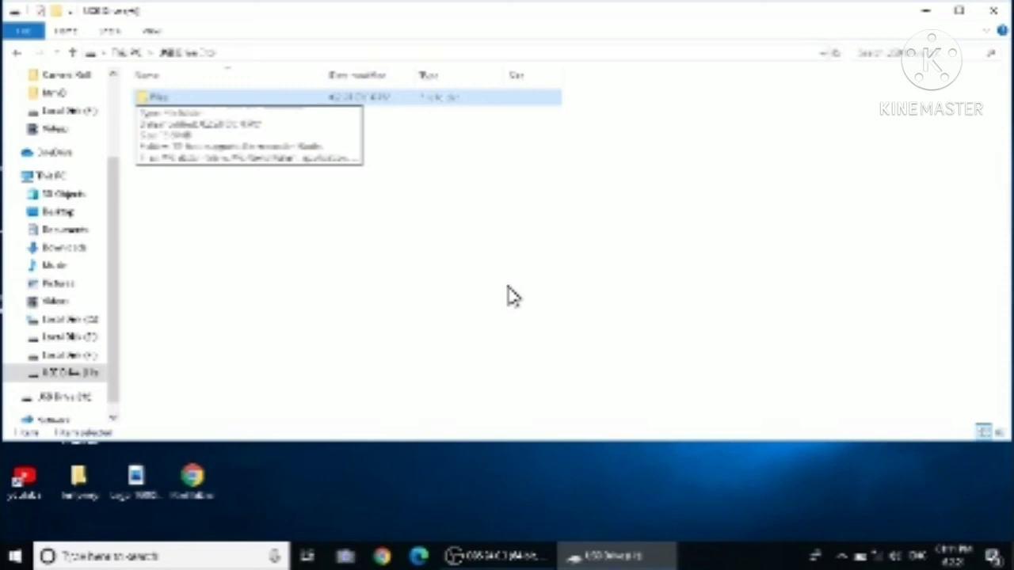
pyautogui.hotkey('alt', 'F4')
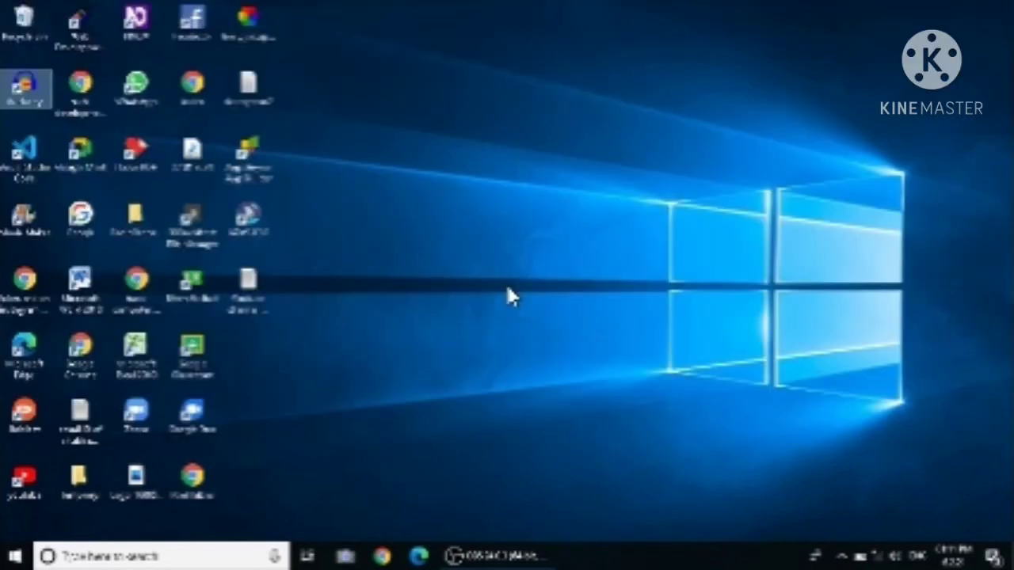